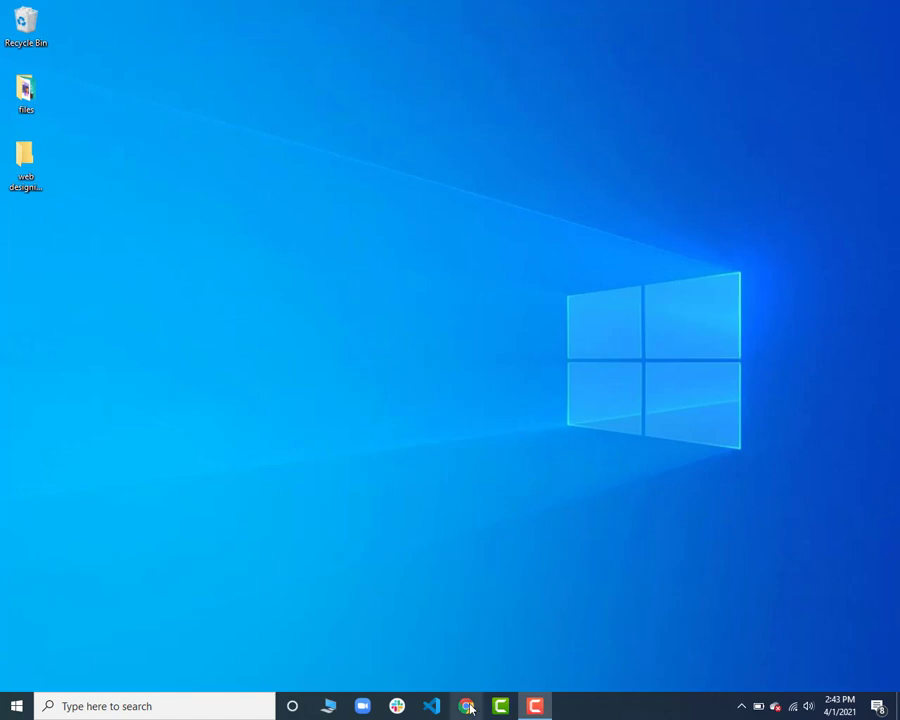
Step: Google 'fontawesome' in Chrome and go to the Font Awesome Download page
{"action": "left_click", "coordinate": [467, 706]}
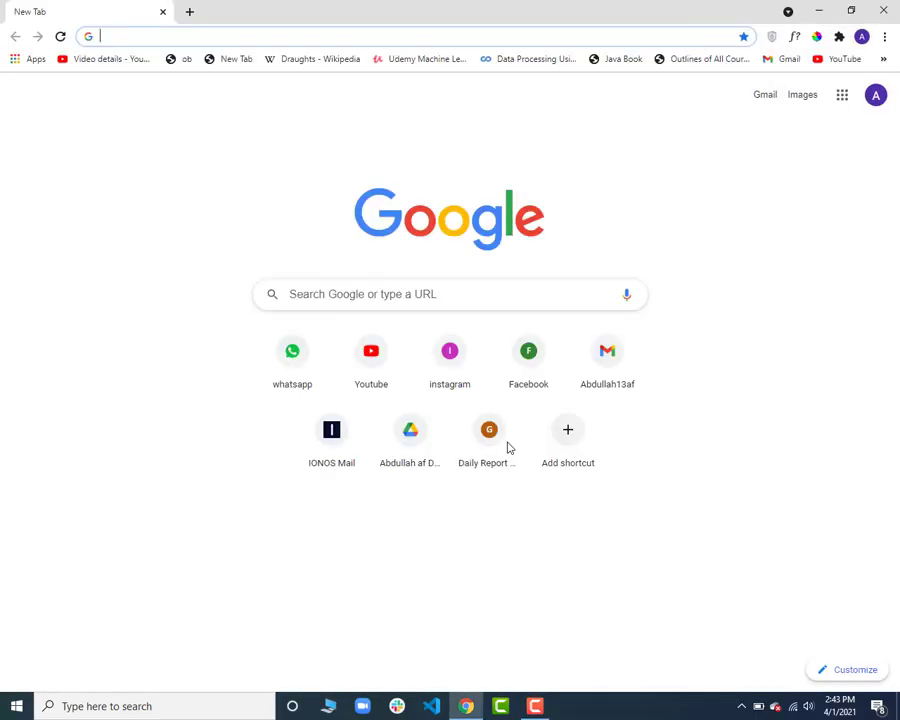
{"action": "type", "text": "fo"}
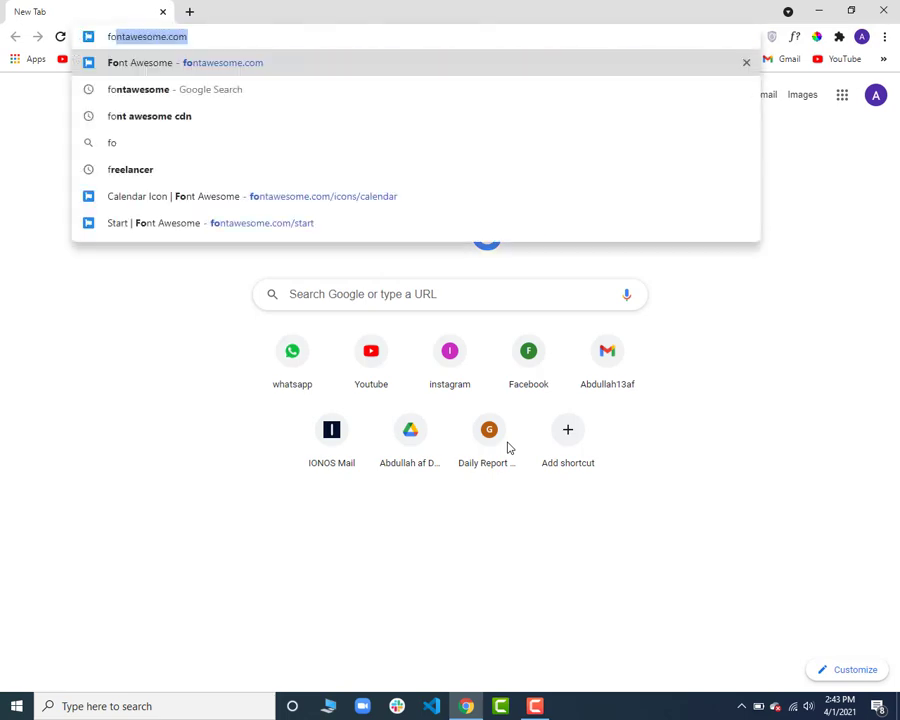
{"action": "type", "text": "ntawesome.co"}
{"action": "key", "text": "BackSpace"}
{"action": "key", "text": "BackSpace"}
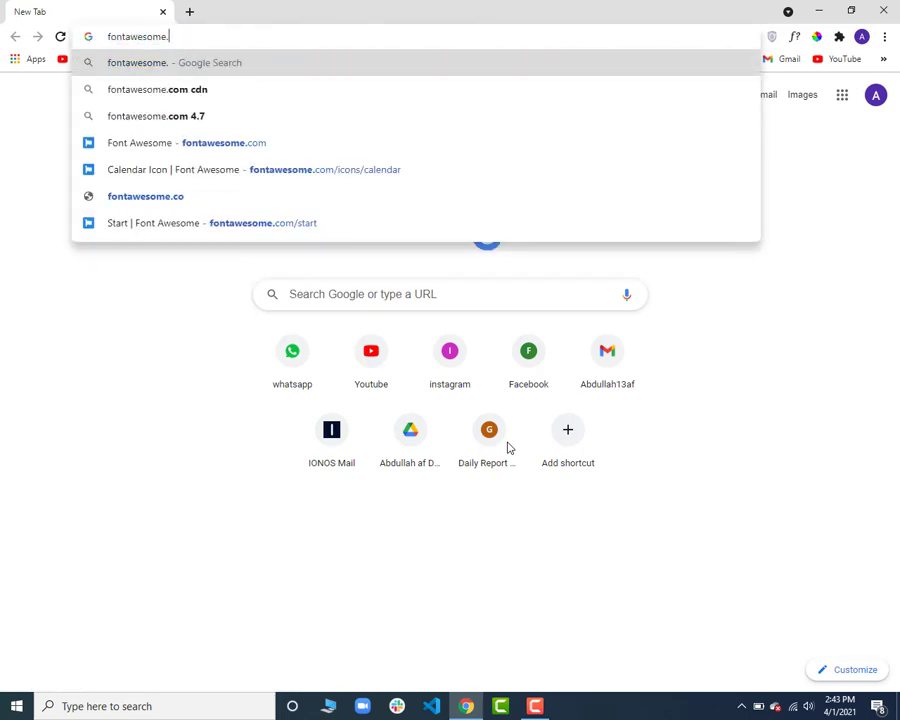
{"action": "key", "text": "Return"}
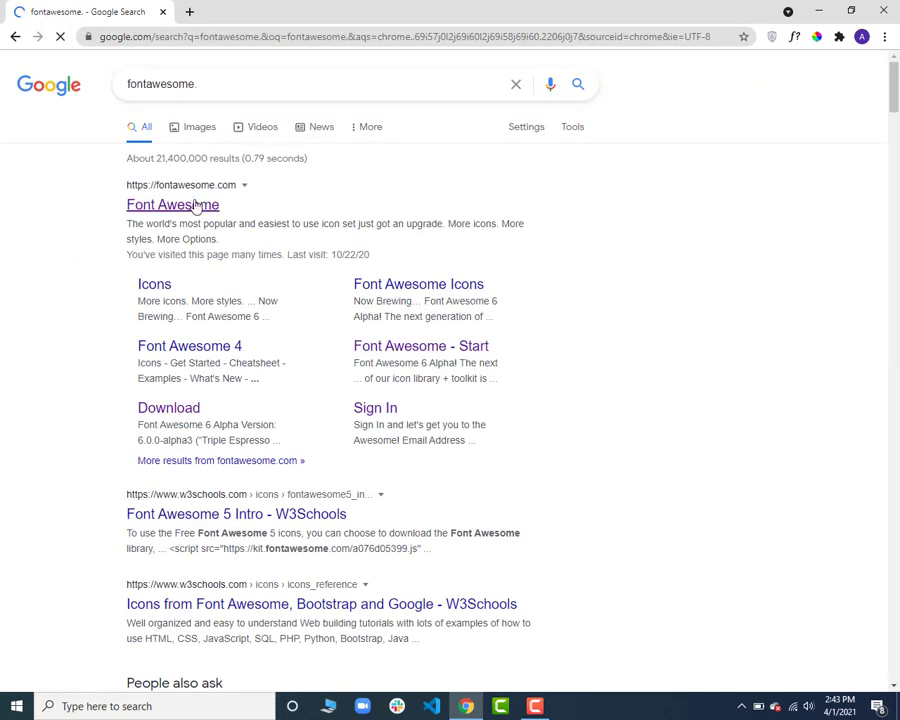
{"action": "left_click", "coordinate": [189, 212]}
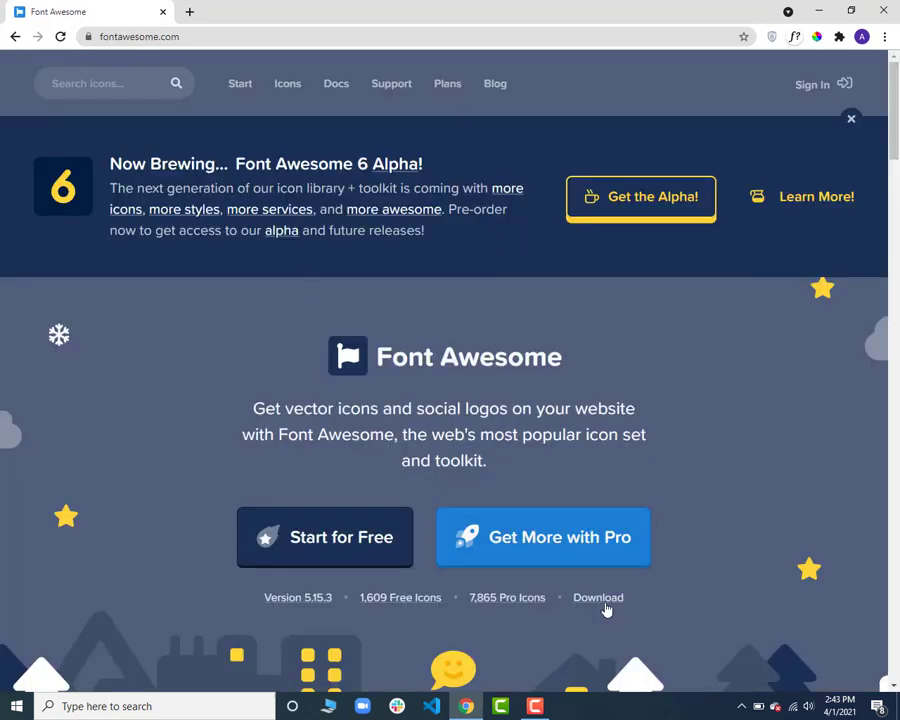
{"action": "left_click", "coordinate": [603, 605]}
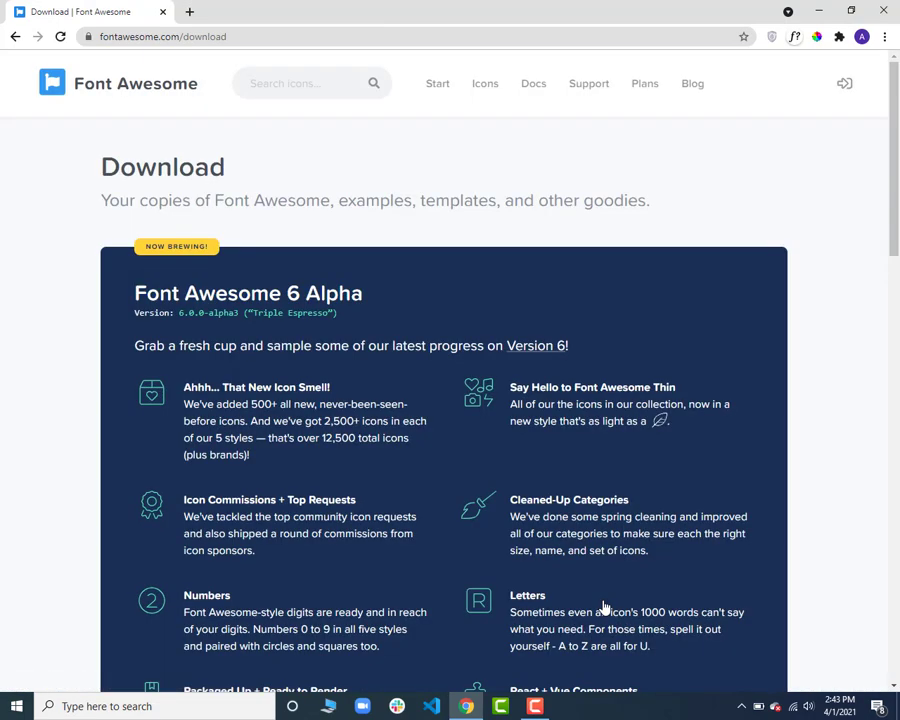
Step: Compare the Web and Desktop download options, then download the Free for Web 5.15.3 zip
{"action": "scroll", "coordinate": [278, 250], "scroll_direction": "down", "scroll_amount": 4}
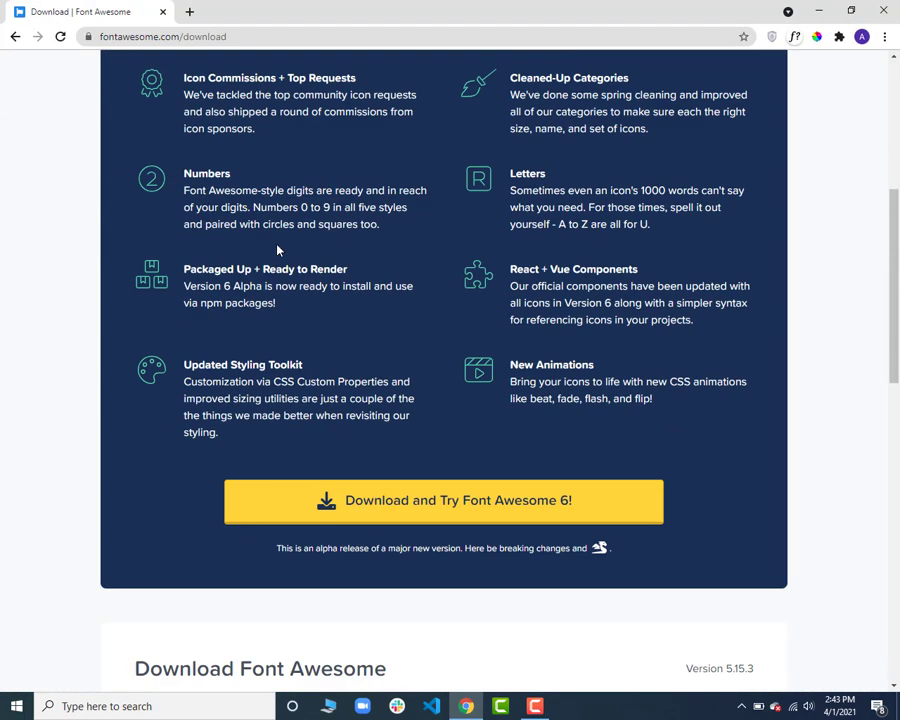
{"action": "scroll", "coordinate": [278, 250], "scroll_direction": "down", "scroll_amount": 5}
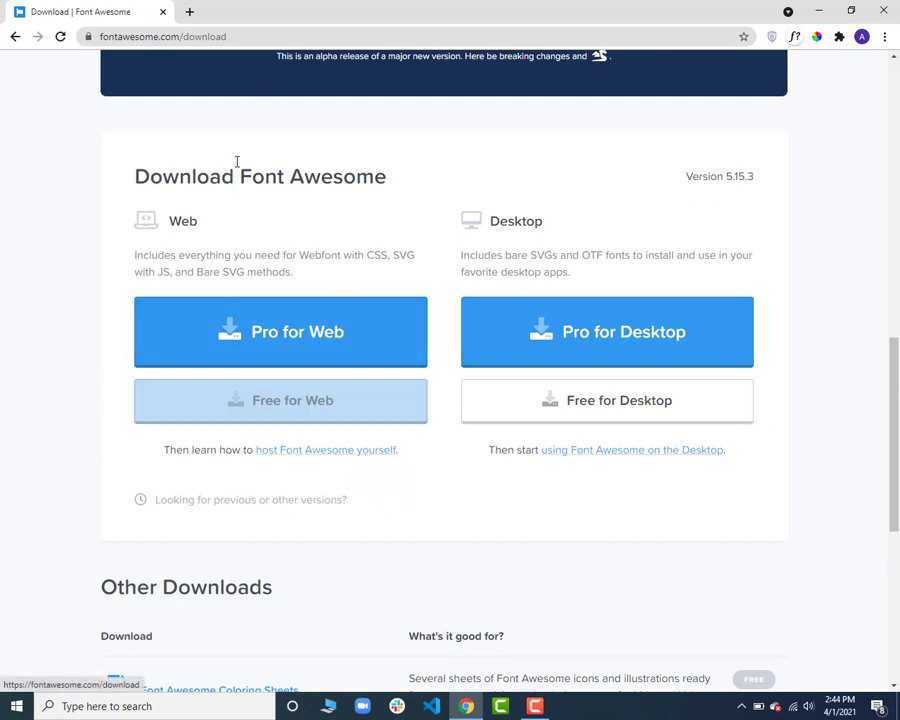
{"action": "left_click_drag", "start_coordinate": [149, 177], "coordinate": [406, 189]}
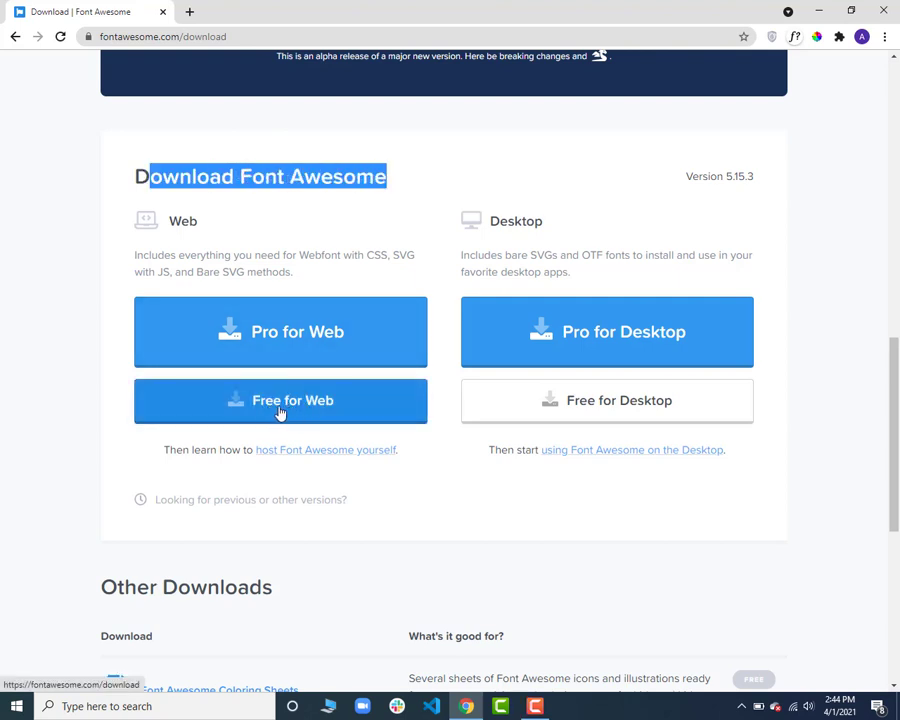
{"action": "left_click", "coordinate": [404, 171]}
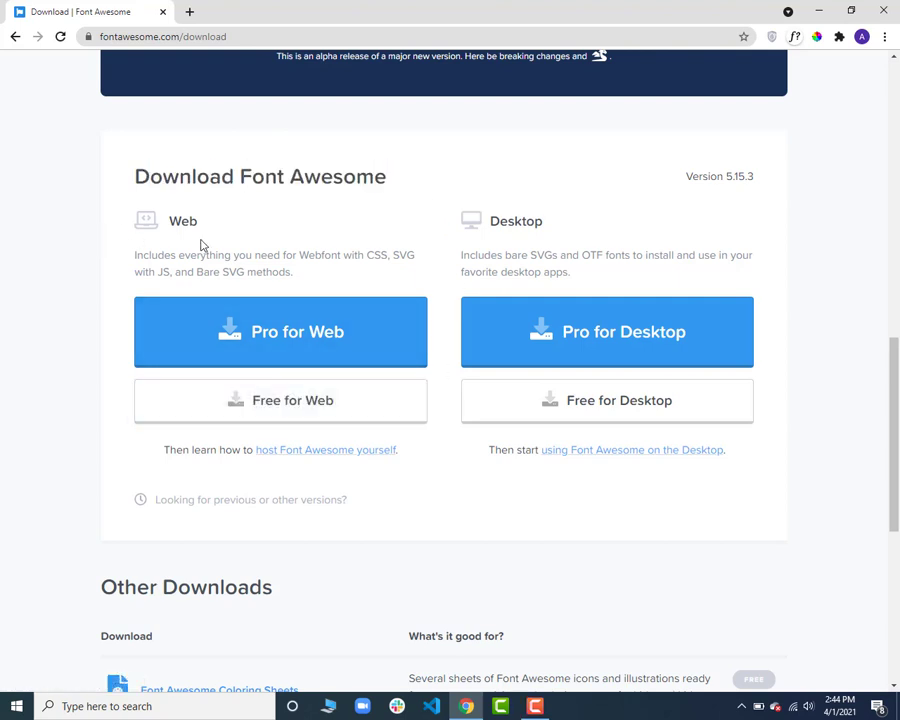
{"action": "left_click_drag", "start_coordinate": [167, 221], "coordinate": [223, 225]}
{"action": "left_click_drag", "start_coordinate": [489, 223], "coordinate": [544, 224]}
{"action": "double_click", "coordinate": [176, 221]}
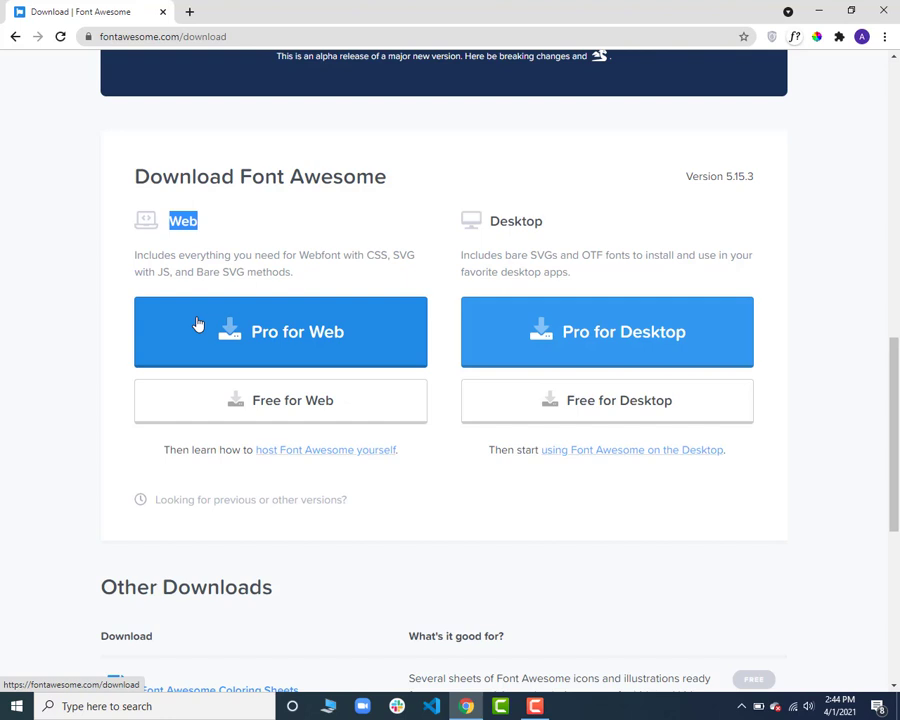
{"action": "left_click", "coordinate": [181, 224]}
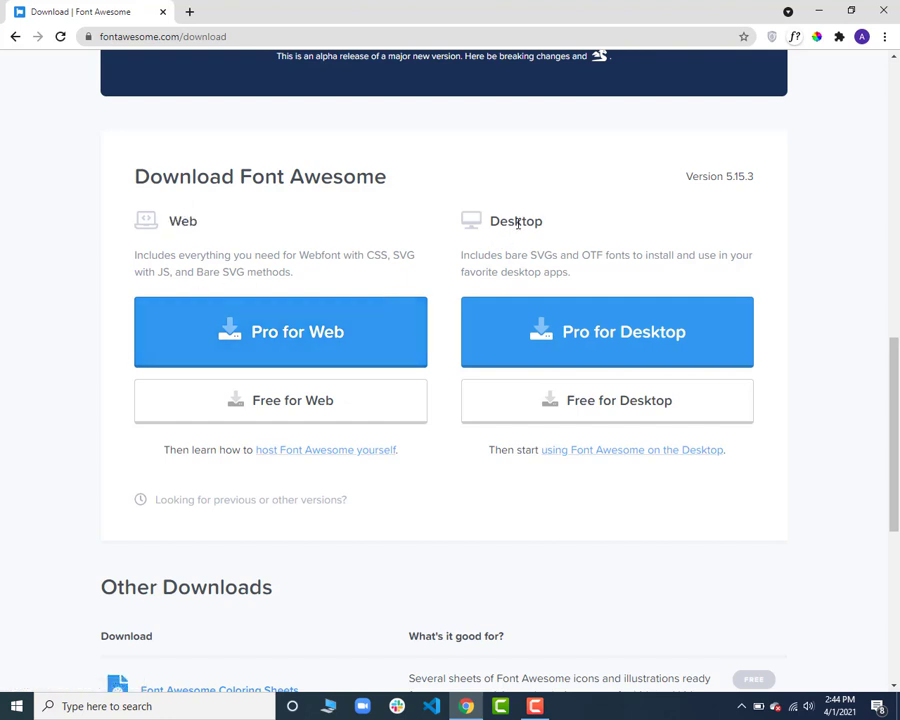
{"action": "double_click", "coordinate": [518, 224]}
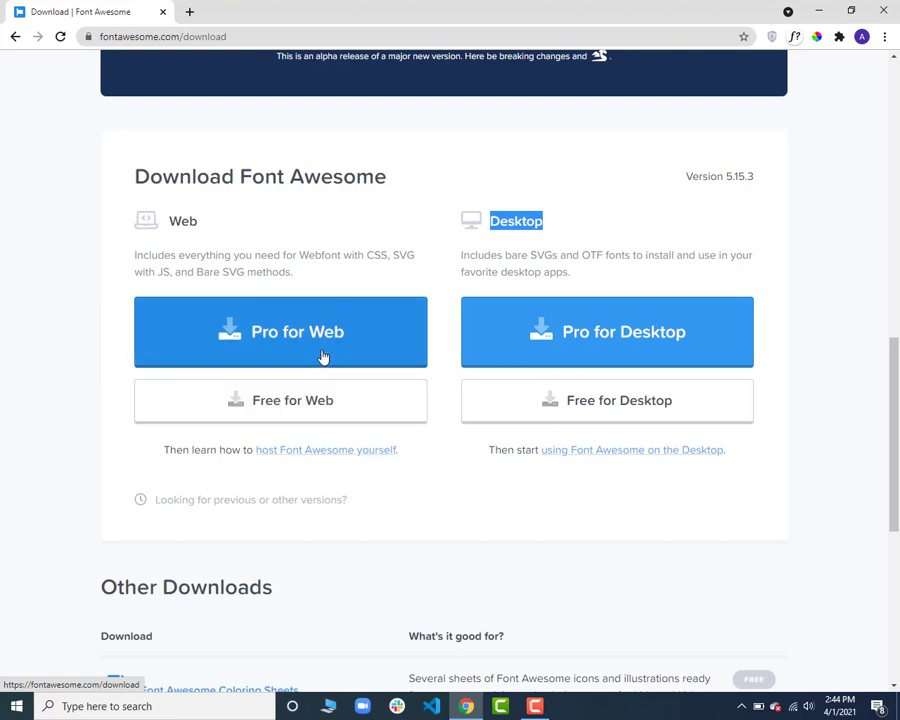
{"action": "left_click", "coordinate": [280, 408]}
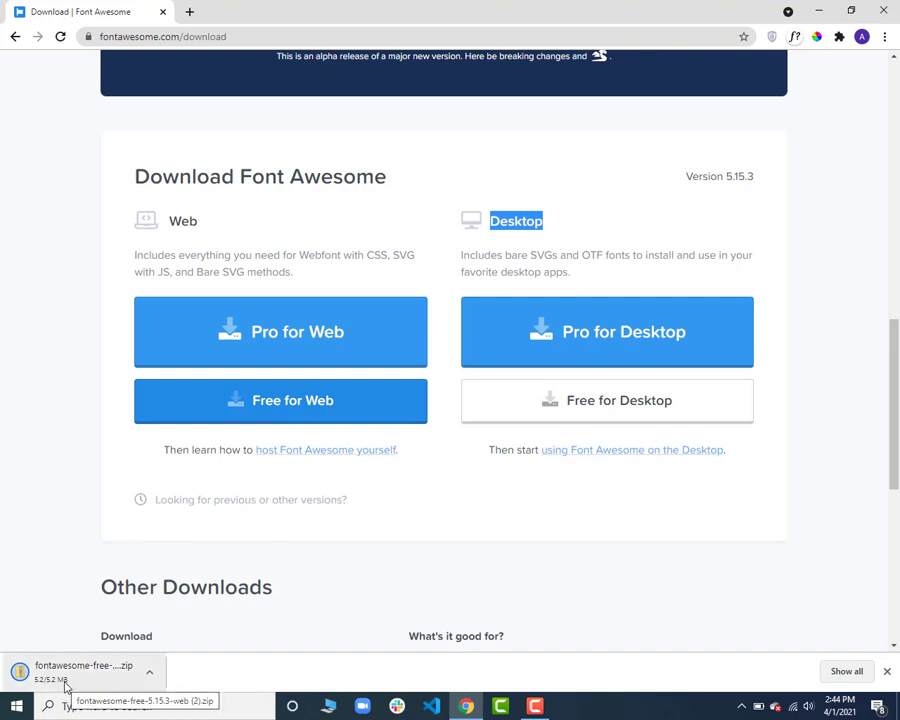
Step: Open the Downloads folder via Win+R and pick the fontawesome-free-5.15.3-web zip
{"action": "key", "text": "super+r"}
{"action": "type", "text": "down"}
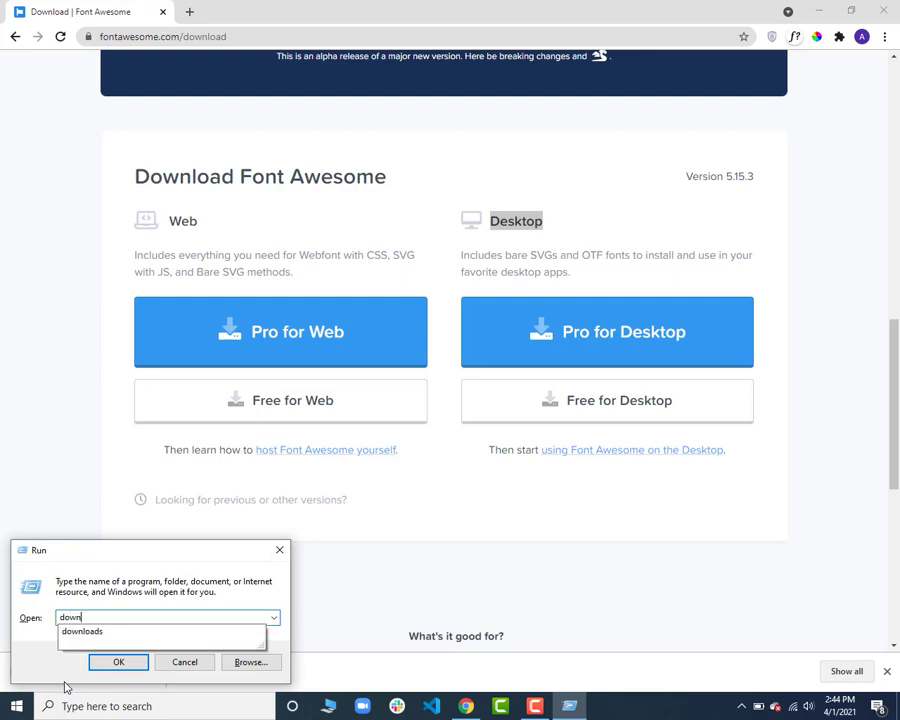
{"action": "key", "text": "Down"}
{"action": "key", "text": "Return"}
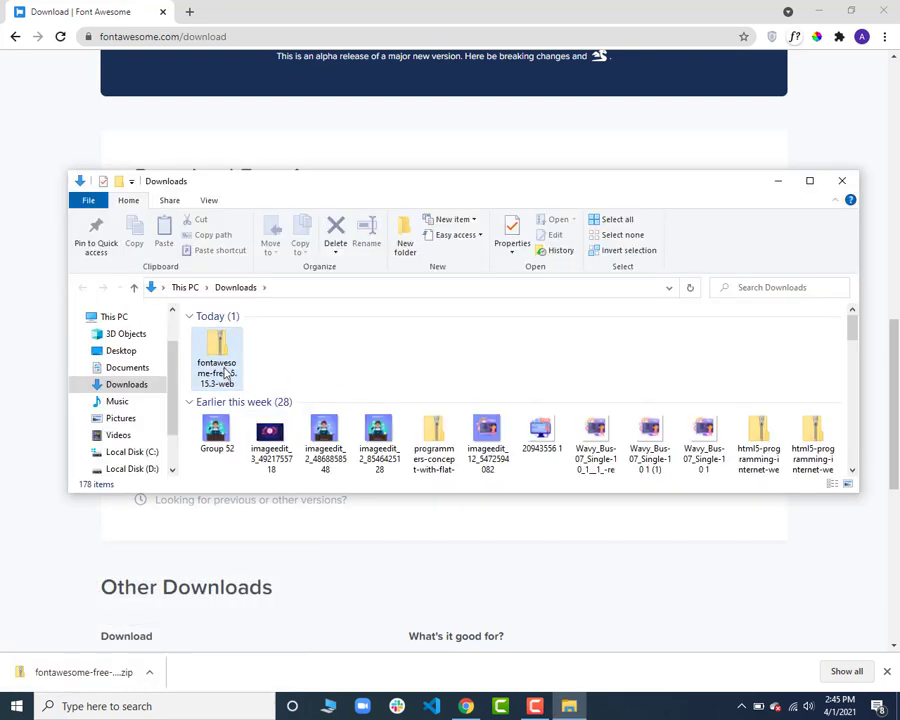
{"action": "left_click", "coordinate": [227, 373]}
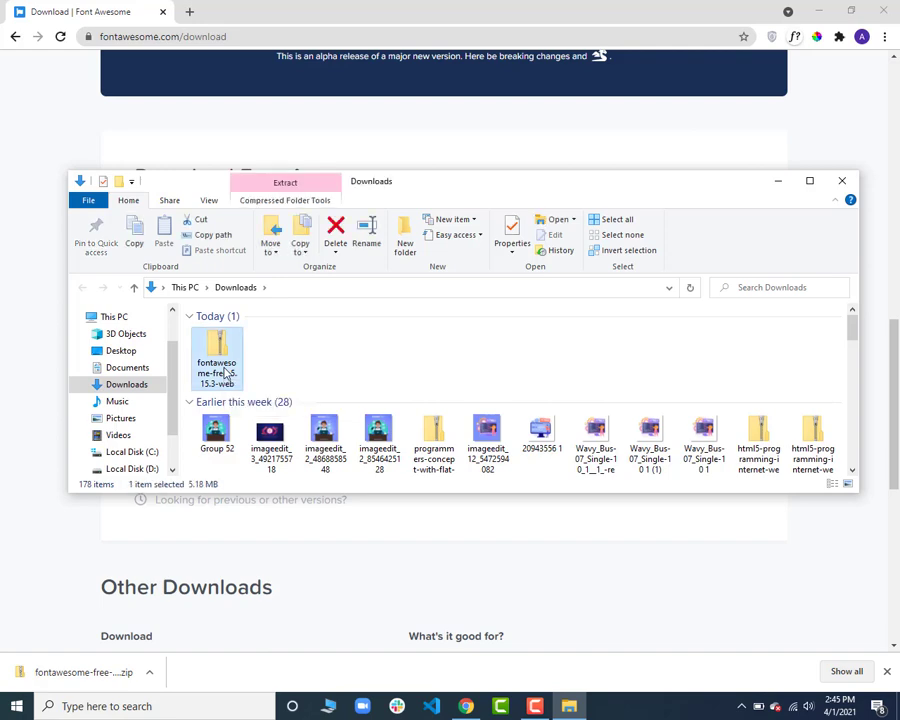
{"action": "left_click", "coordinate": [841, 181]}
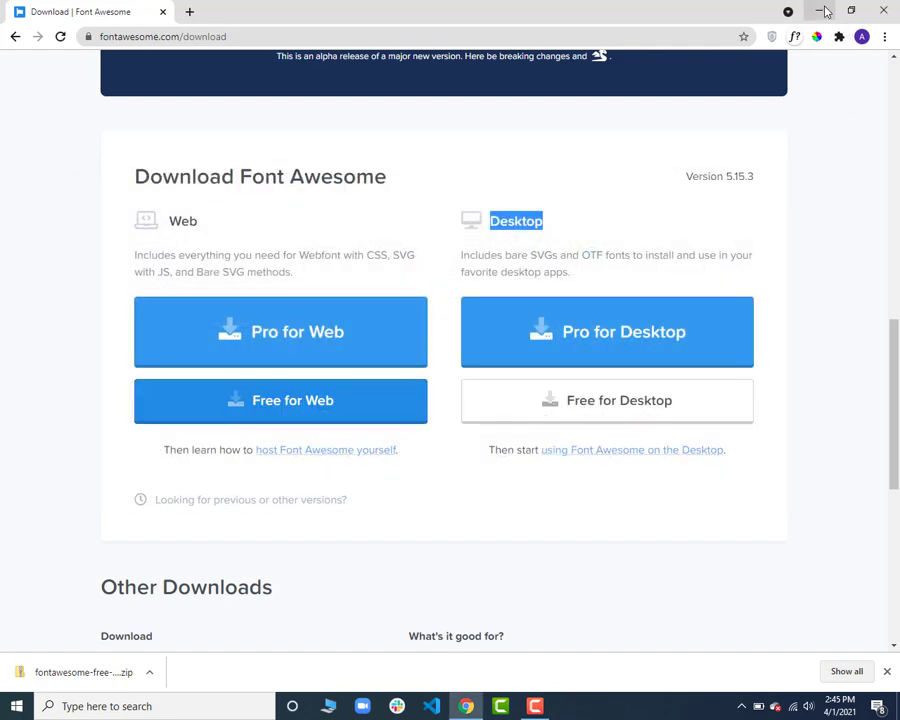
Step: Paste the zip into the web designing course folder and extract all its files there
{"action": "left_click", "coordinate": [822, 10]}
{"action": "double_click", "coordinate": [27, 172]}
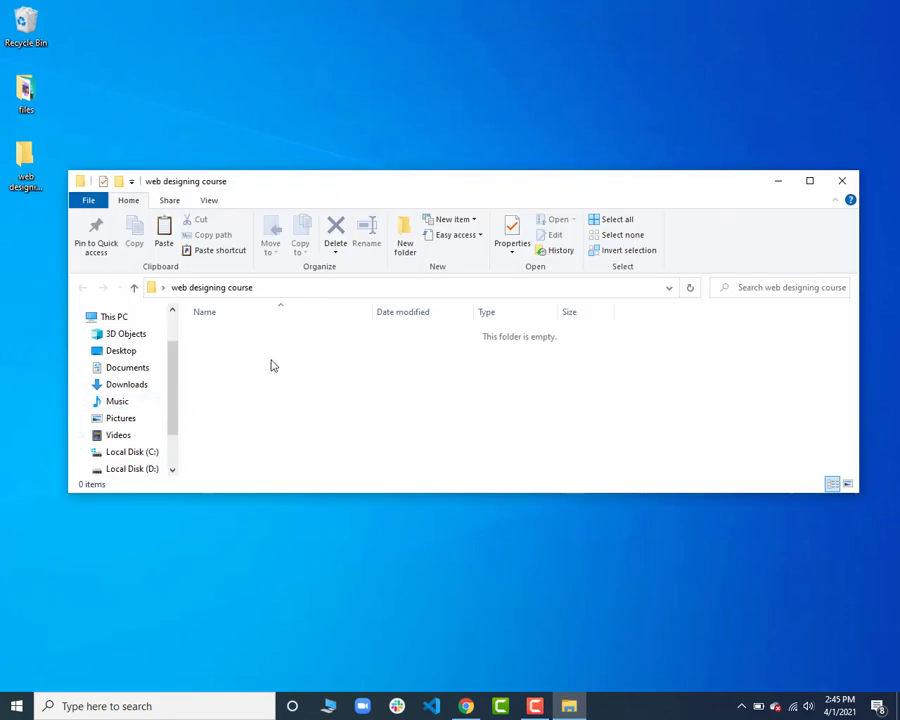
{"action": "key", "text": "ctrl+v"}
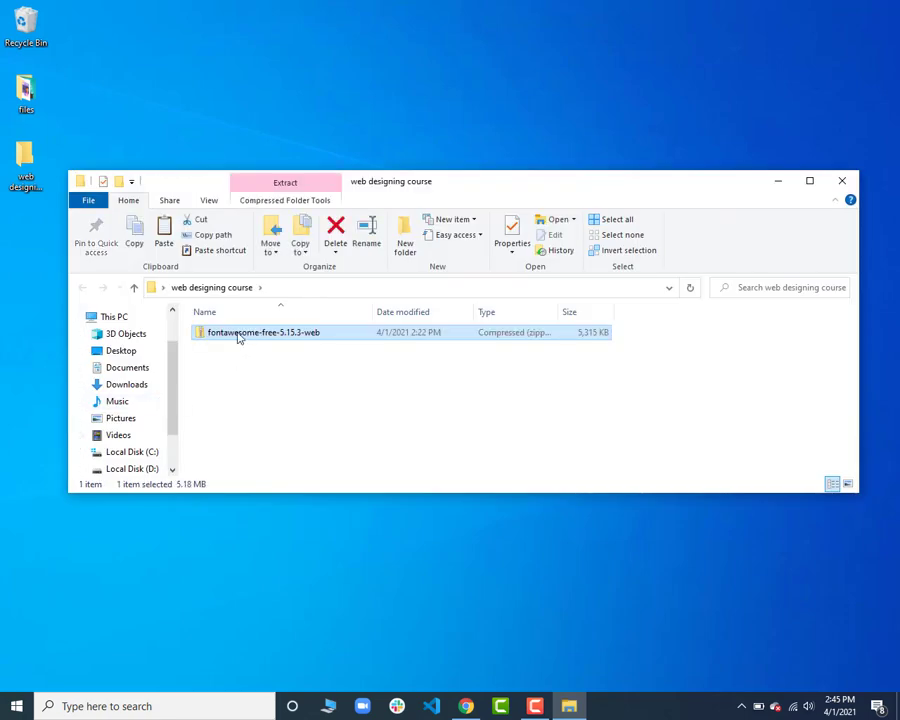
{"action": "right_click", "coordinate": [237, 336]}
{"action": "left_click", "coordinate": [283, 409]}
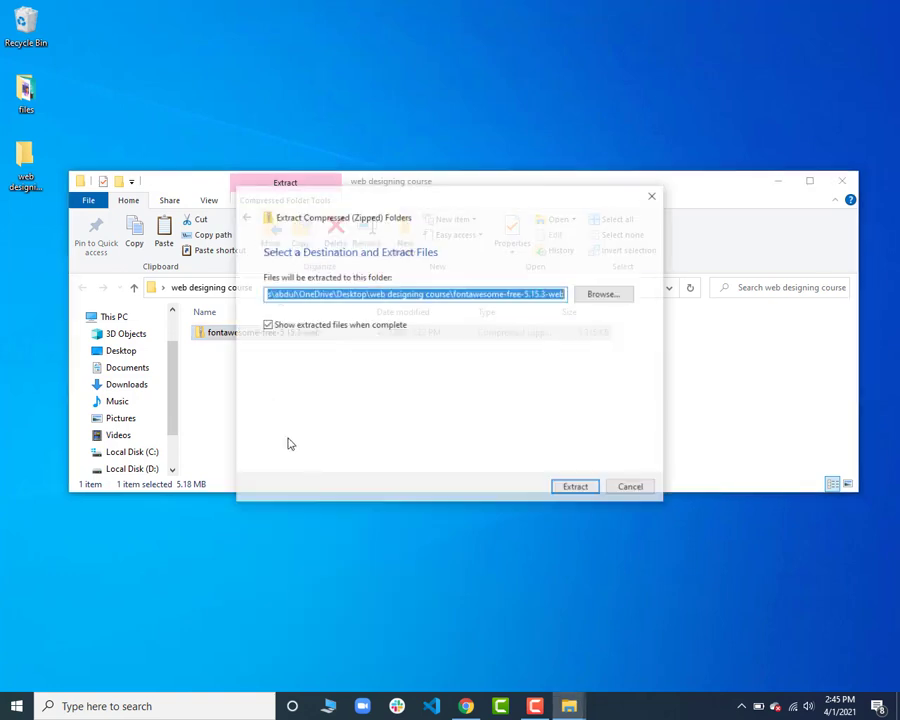
{"action": "left_click", "coordinate": [580, 488]}
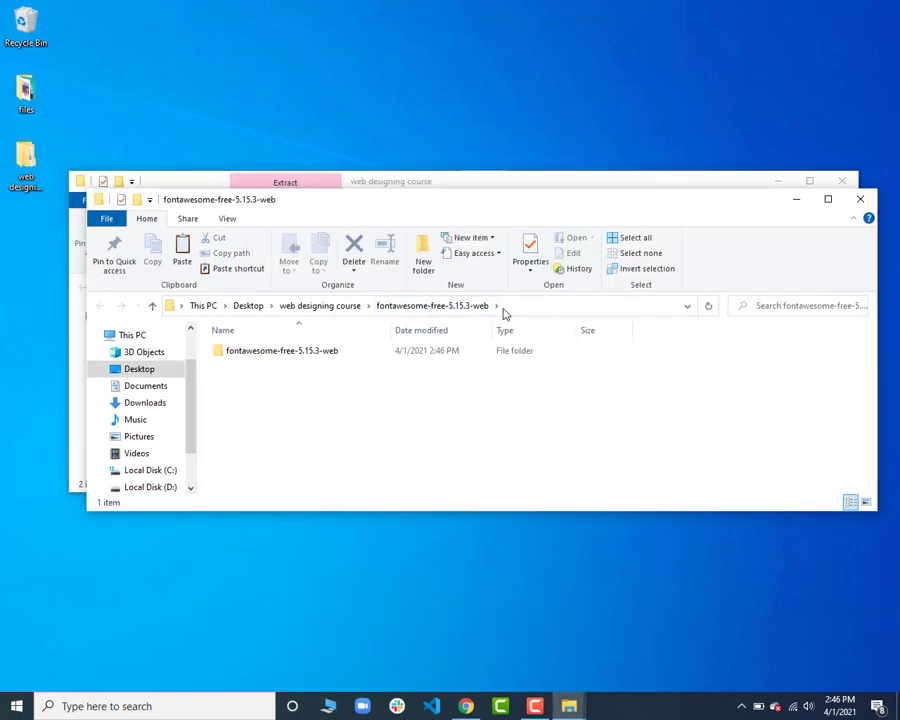
Step: Delete the zip, leaving the extracted folder, and show the course folder as small icons
{"action": "left_click_drag", "start_coordinate": [472, 207], "coordinate": [362, 143]}
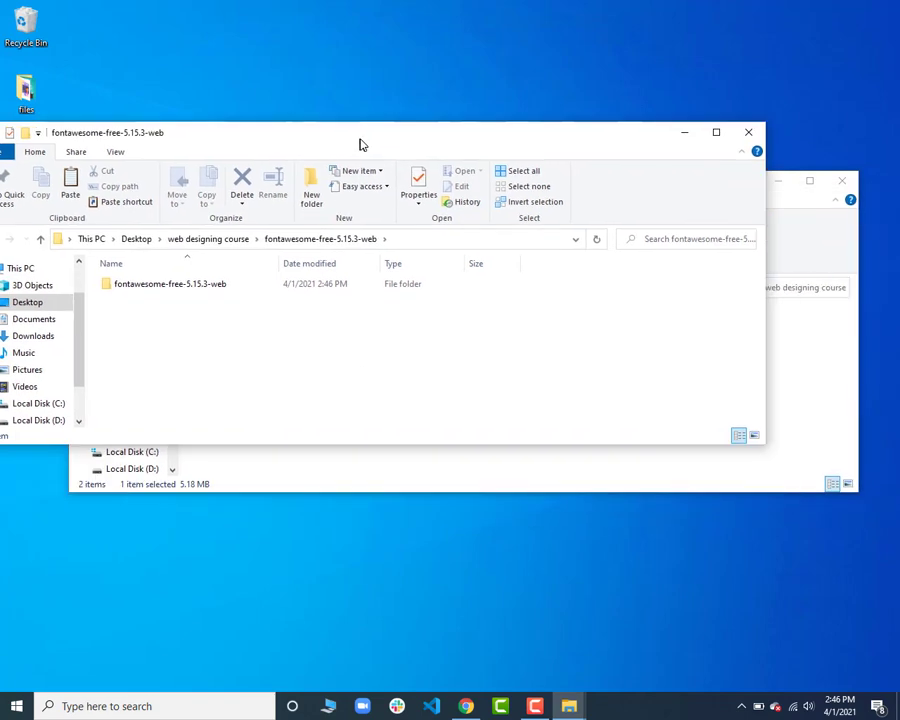
{"action": "left_click", "coordinate": [749, 132]}
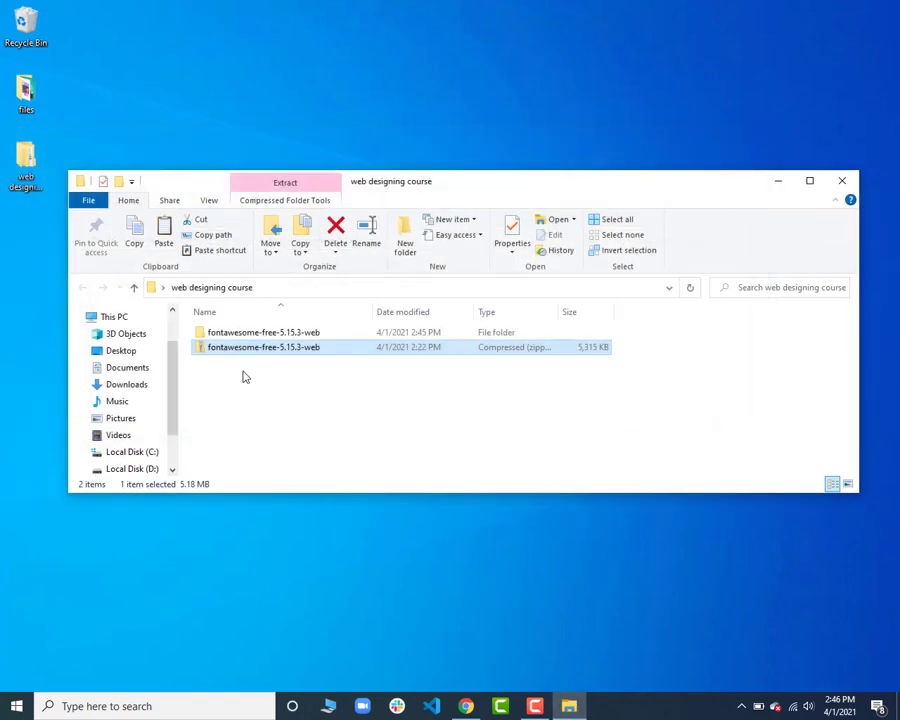
{"action": "left_click", "coordinate": [222, 352]}
{"action": "key", "text": "Delete"}
{"action": "double_click", "coordinate": [400, 190]}
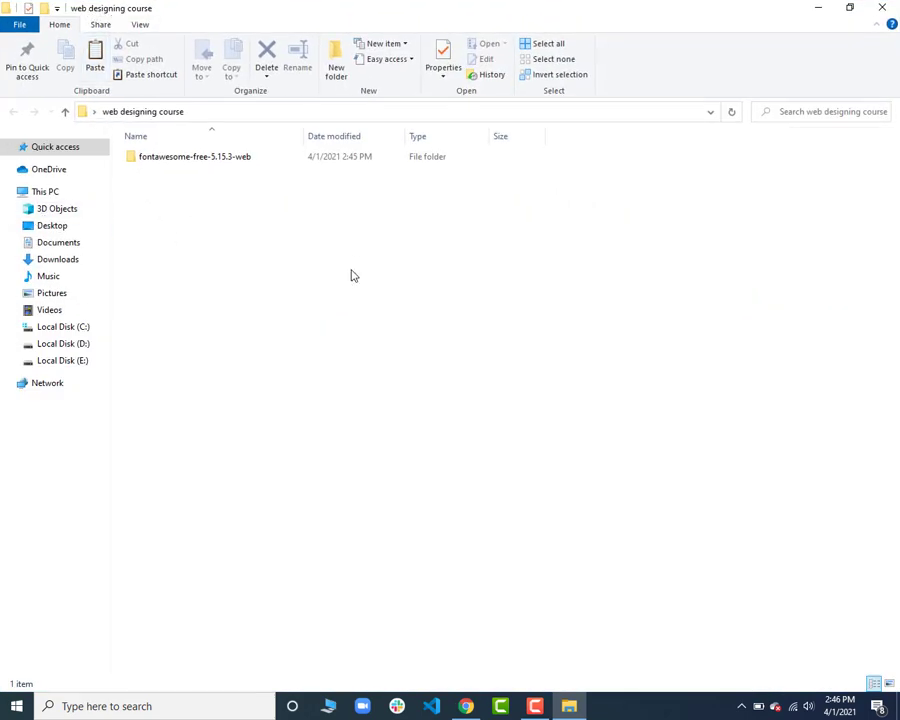
{"action": "key", "text": "ctrl+shift+4"}
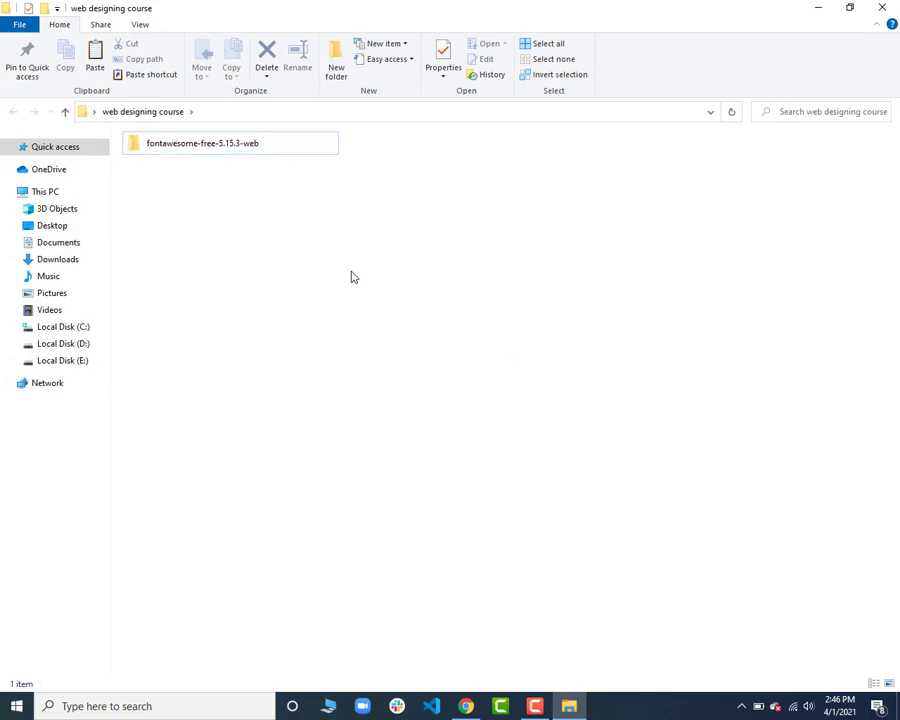
{"action": "right_click", "coordinate": [257, 222]}
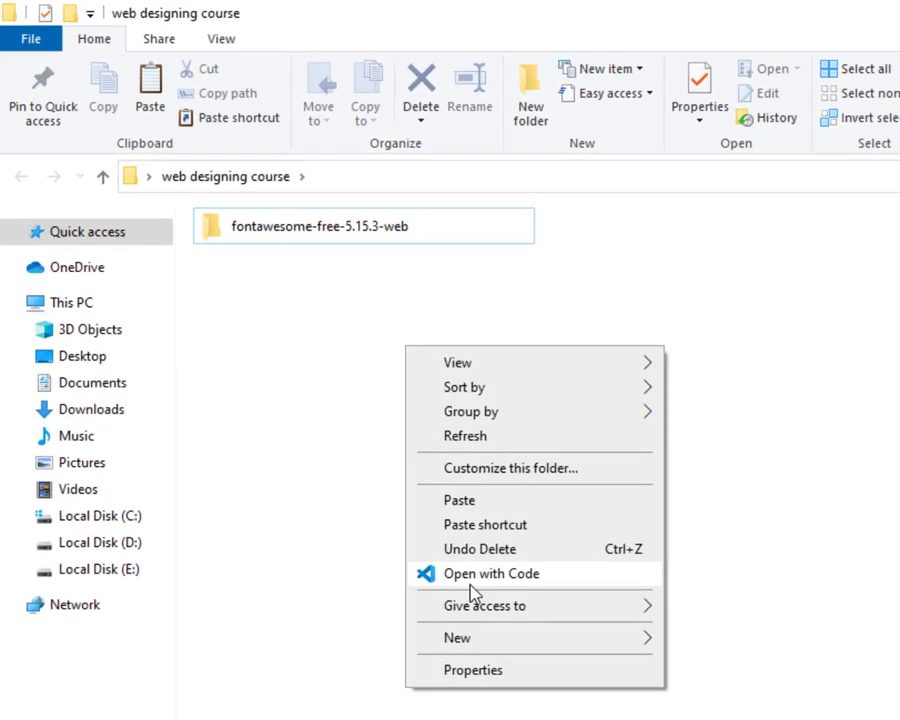
Step: Open the course folder in VS Code and create a new file named index.html
{"action": "left_click", "coordinate": [471, 585]}
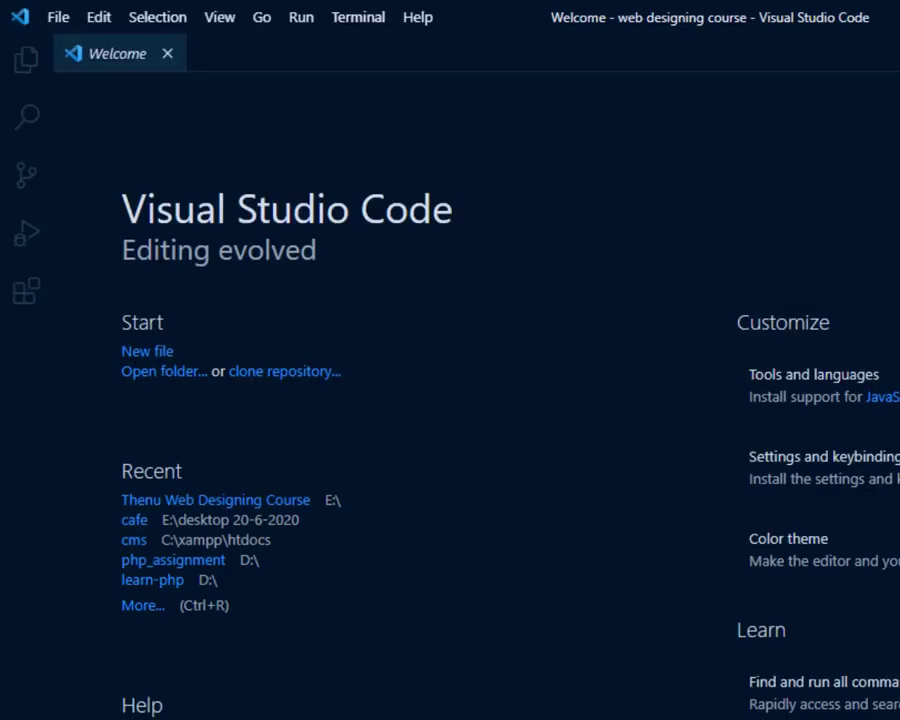
{"action": "left_click", "coordinate": [18, 82]}
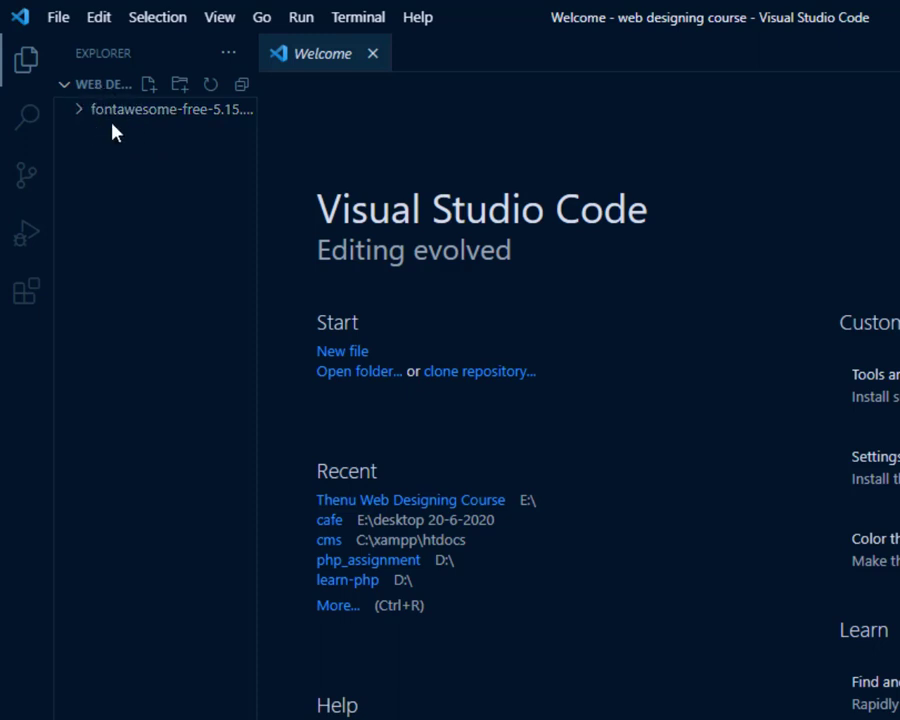
{"action": "left_click", "coordinate": [149, 85]}
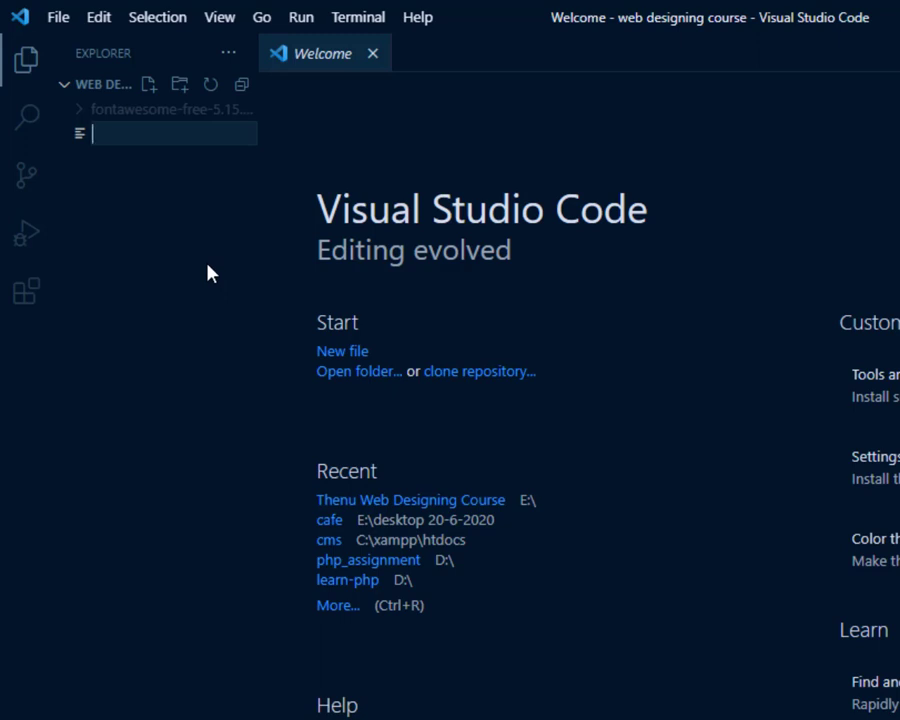
{"action": "type", "text": "index.html"}
{"action": "key", "text": "Return"}
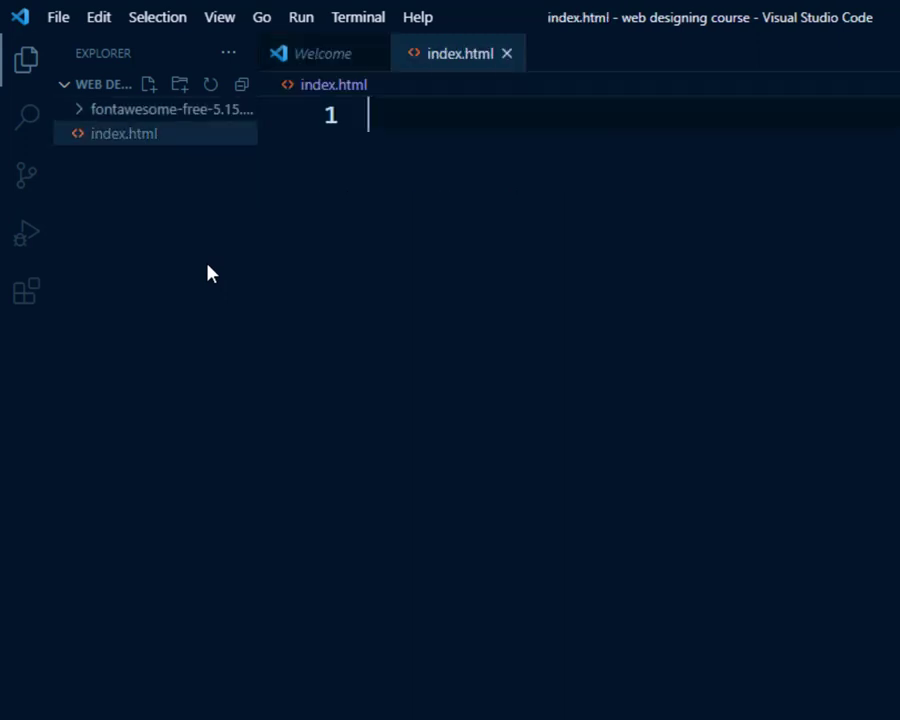
{"action": "left_click", "coordinate": [18, 60]}
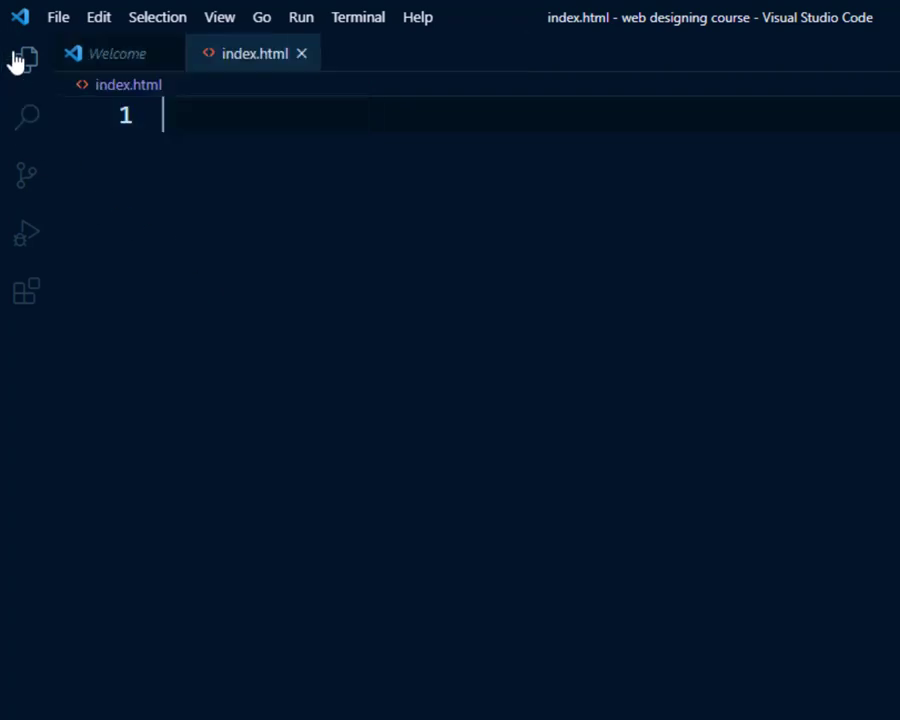
{"action": "left_click", "coordinate": [167, 54]}
Step: Expand ! into the HTML boilerplate, begin the title 'Fontawesome', and open index.html in the browser
{"action": "type", "text": "!"}
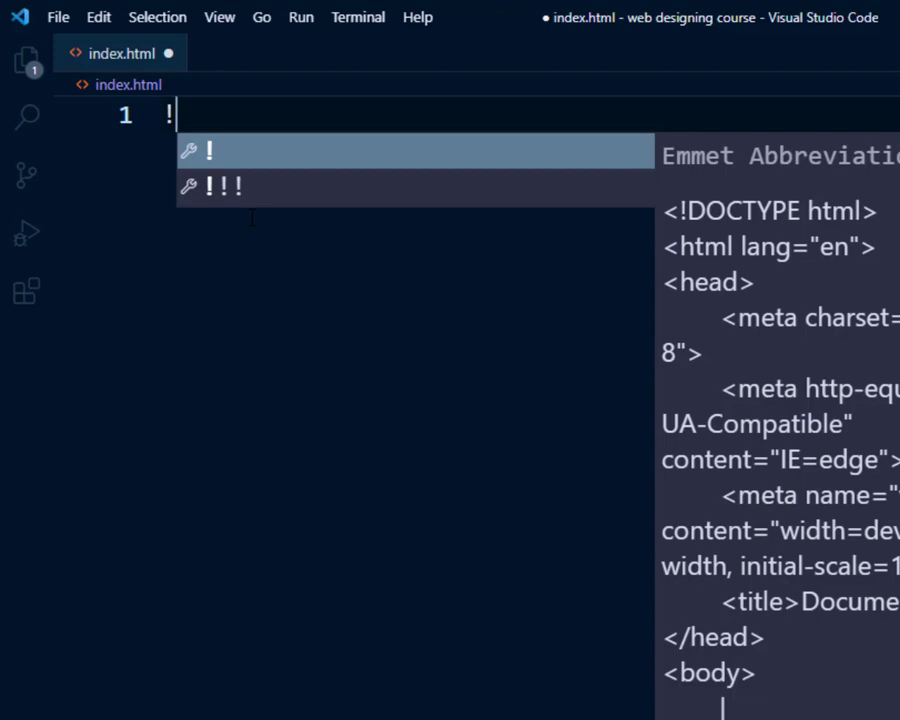
{"action": "key", "text": "Return"}
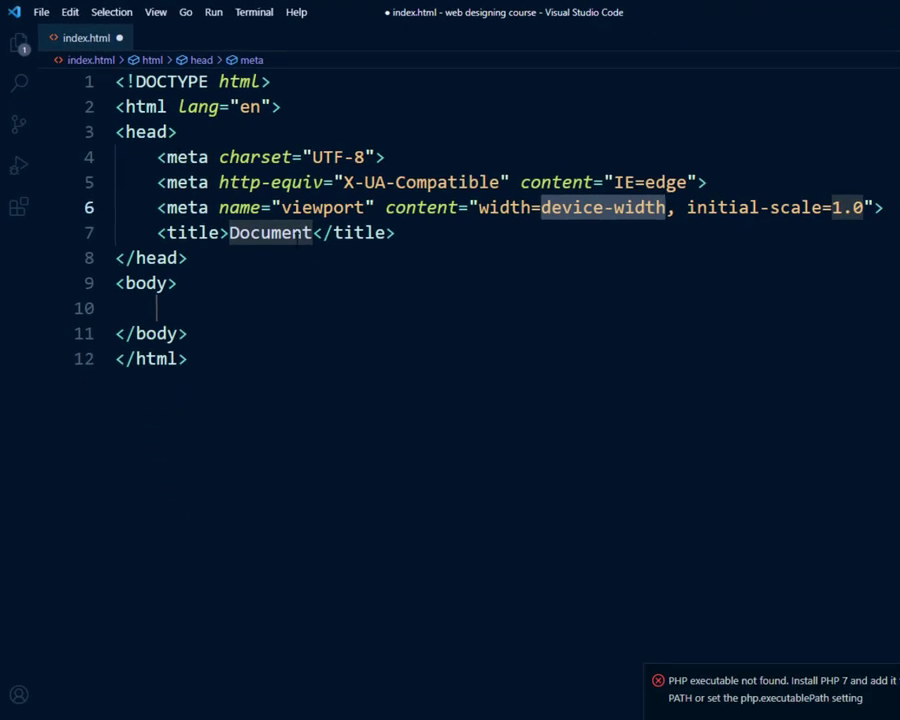
{"action": "key", "text": "Tab"}
{"action": "type", "text": "Font"}
{"action": "key", "text": "BackSpace"}
{"action": "type", "text": "awes"}
{"action": "key", "text": "alt+Tab"}
{"action": "double_click", "coordinate": [414, 174]}
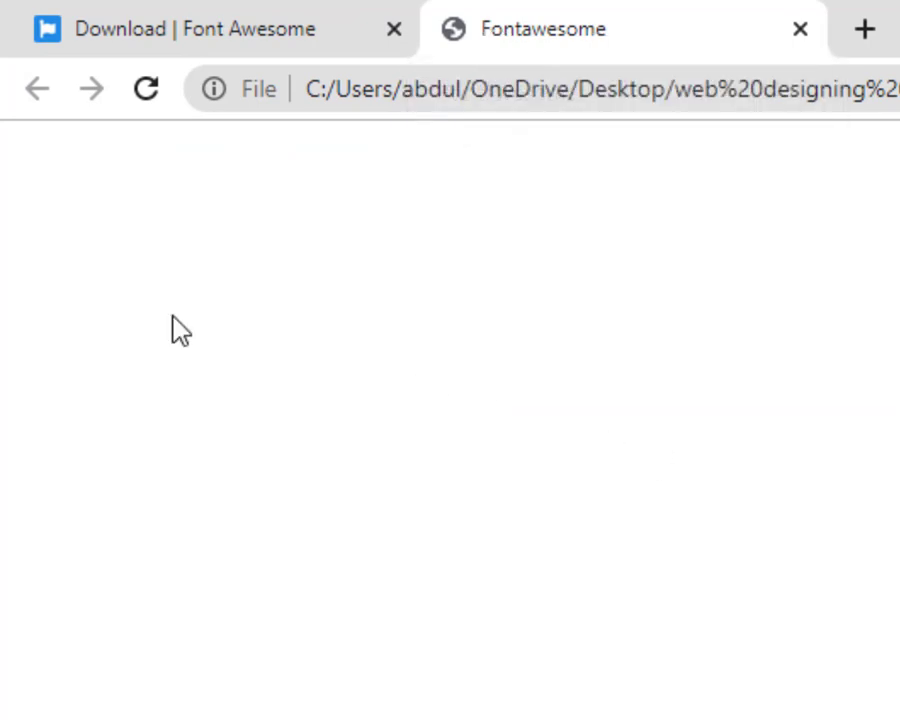
Step: Return to VS Code and add an empty line below the Fontawesome title
{"action": "key", "text": "alt+Tab"}
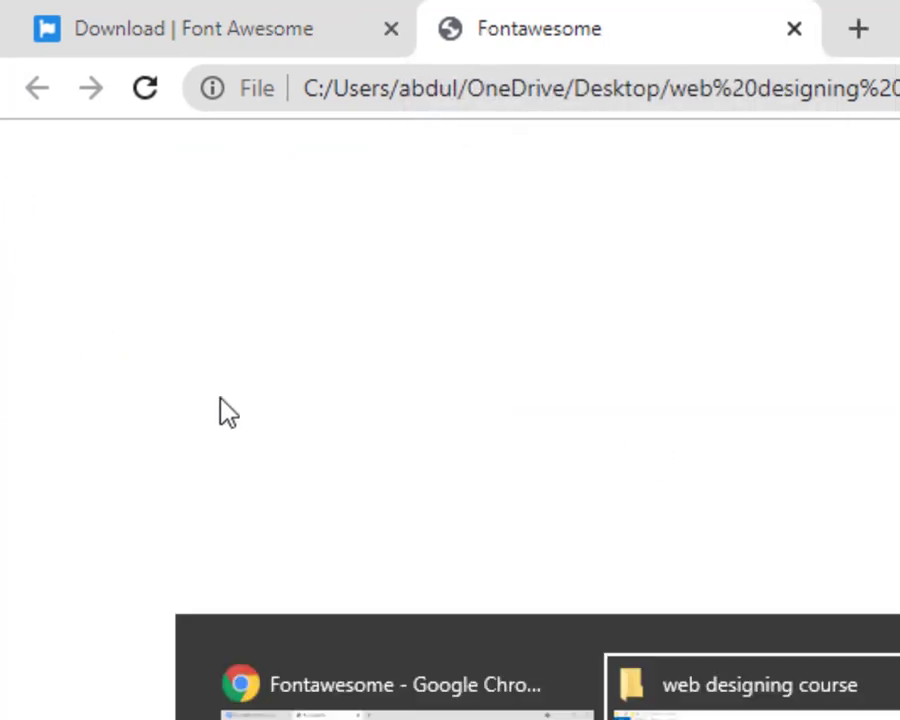
{"action": "key", "text": "alt+Tab"}
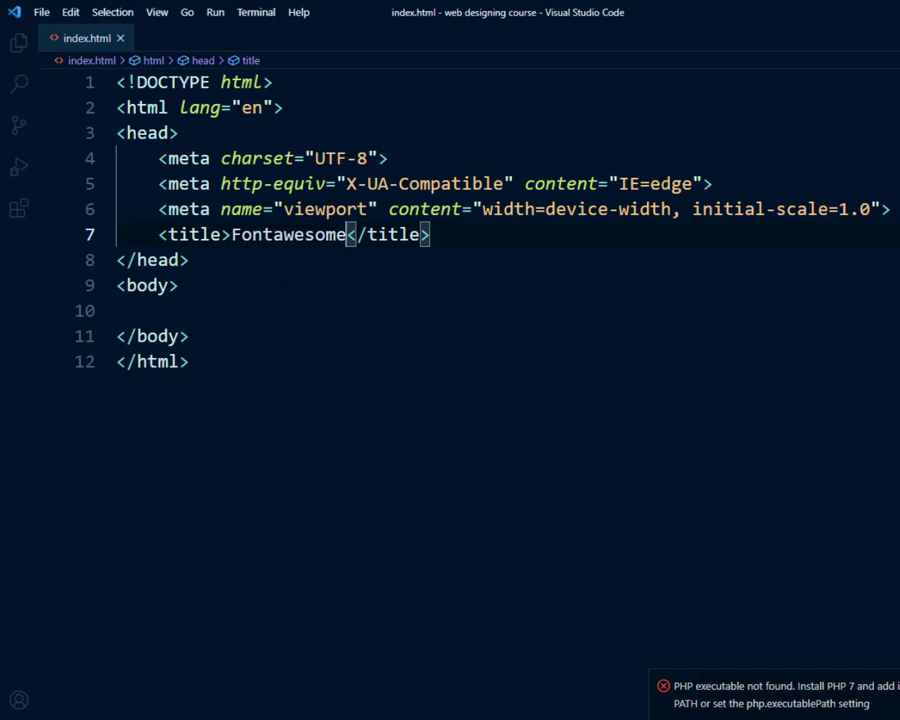
{"action": "key", "text": "End"}
{"action": "key", "text": "Return"}
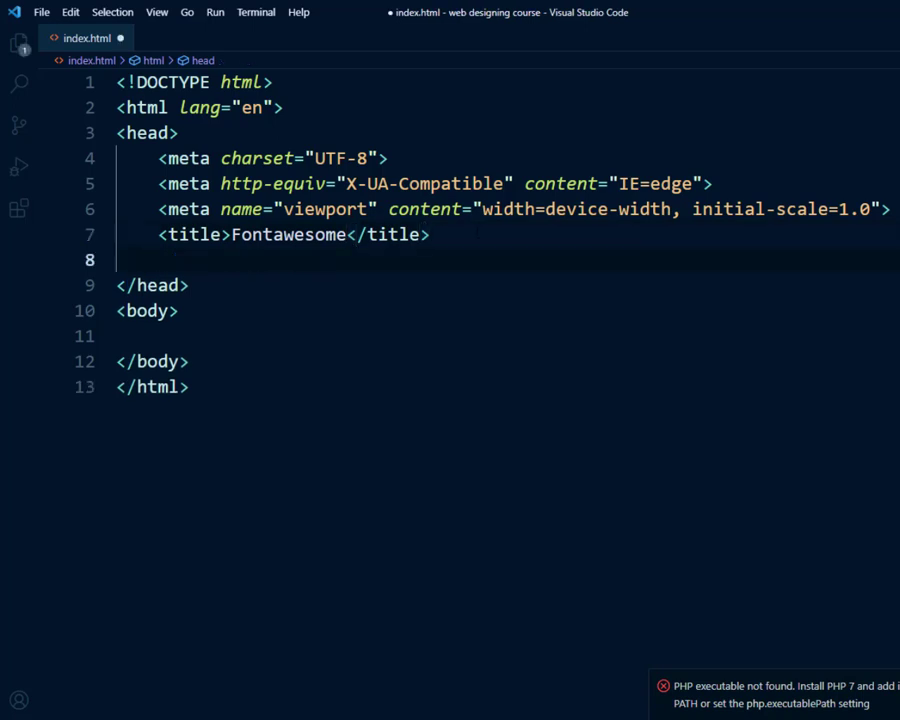
Step: Link fontawesome-free-5.15.3-web/fontawesome-free-5.15.3-web/css/all.min.css as a stylesheet and save index.html
{"action": "type", "text": "link"}
{"action": "key", "text": "Tab"}
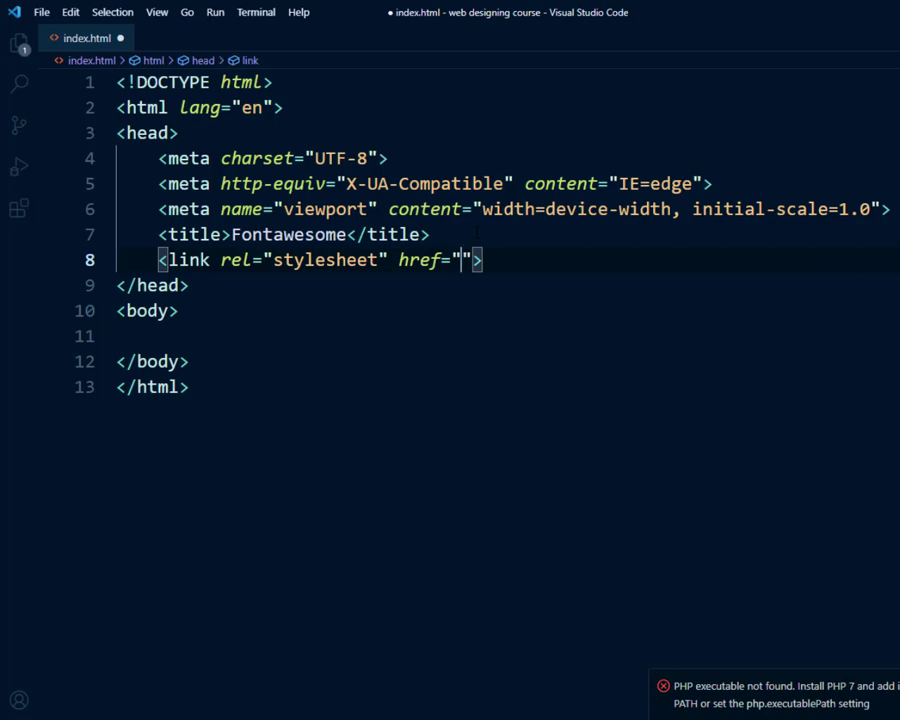
{"action": "type", "text": "fo"}
{"action": "key", "text": "Tab"}
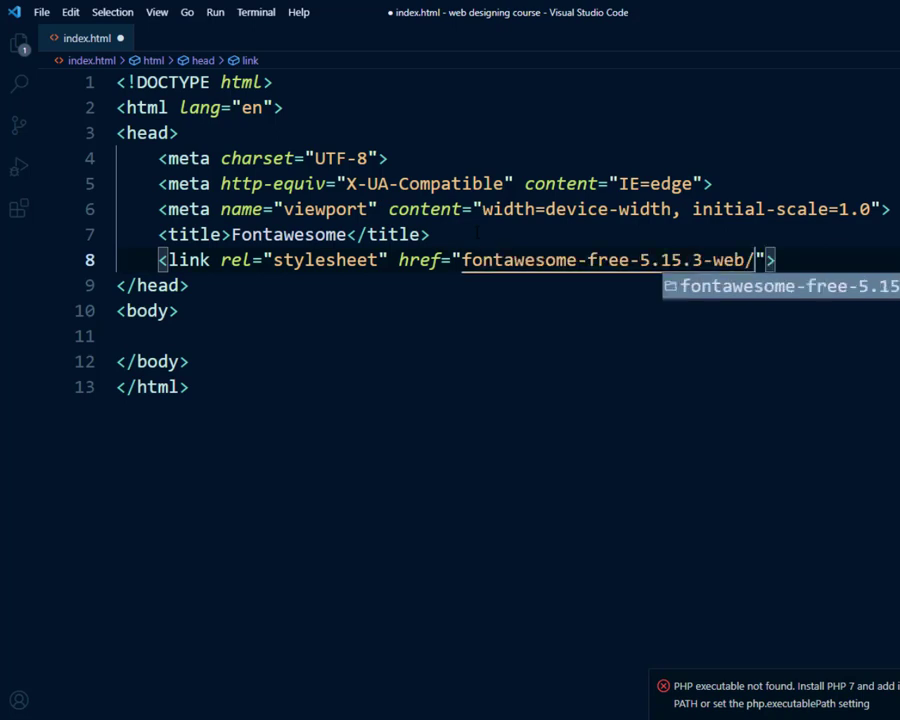
{"action": "key", "text": "Tab"}
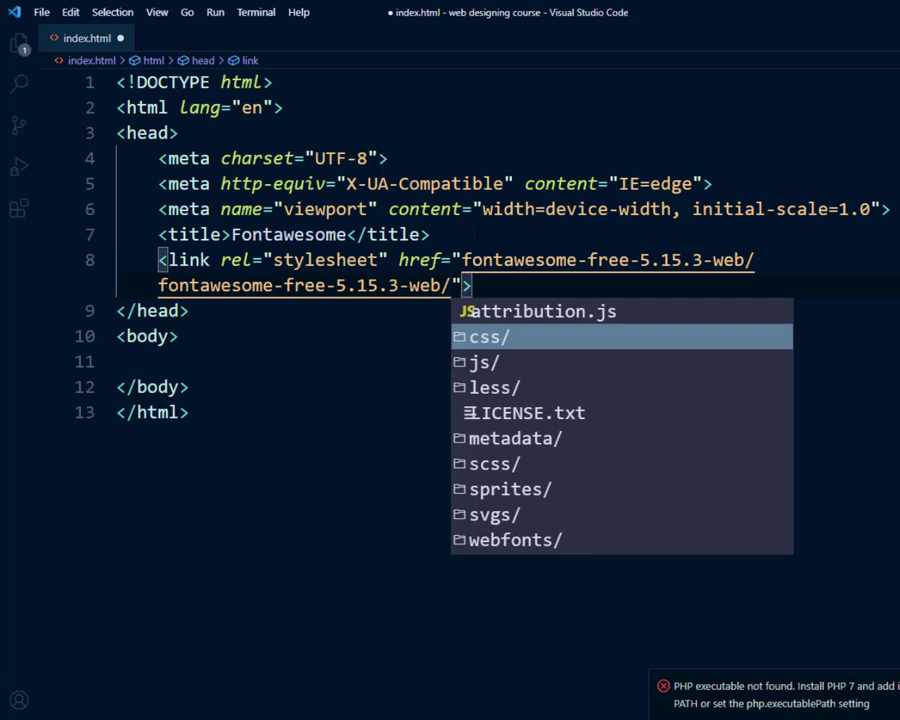
{"action": "key", "text": "Tab"}
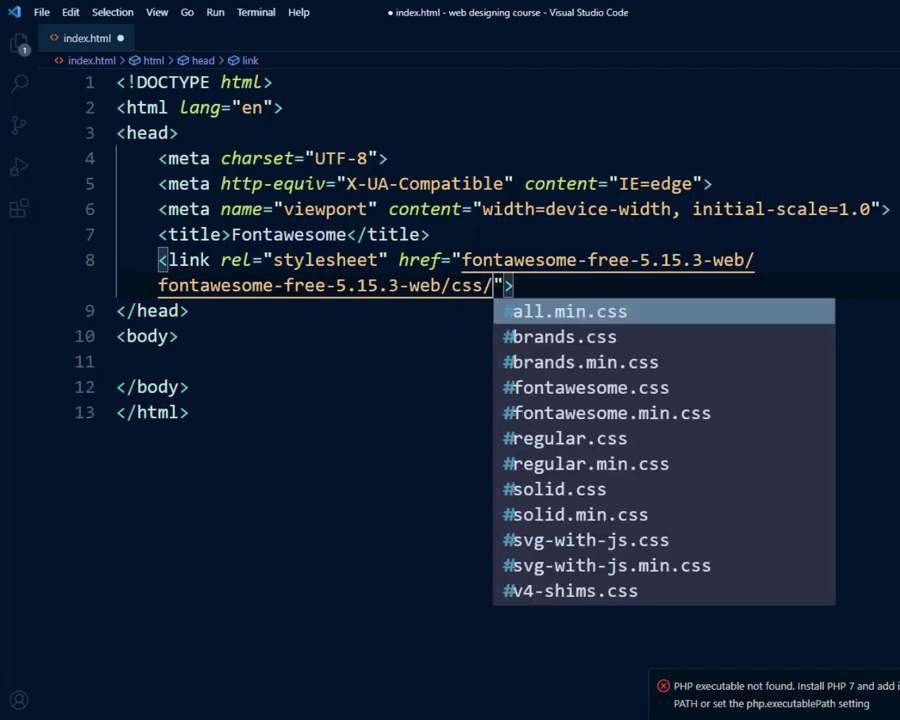
{"action": "key", "text": "Tab"}
{"action": "key", "text": "ctrl+s"}
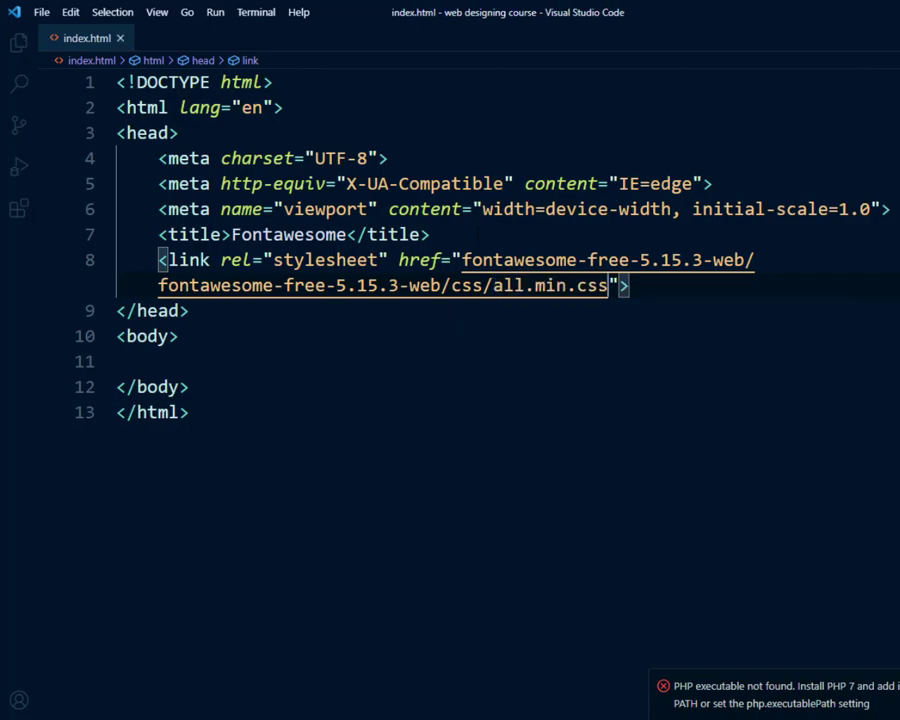
{"action": "key", "text": "alt+Tab"}
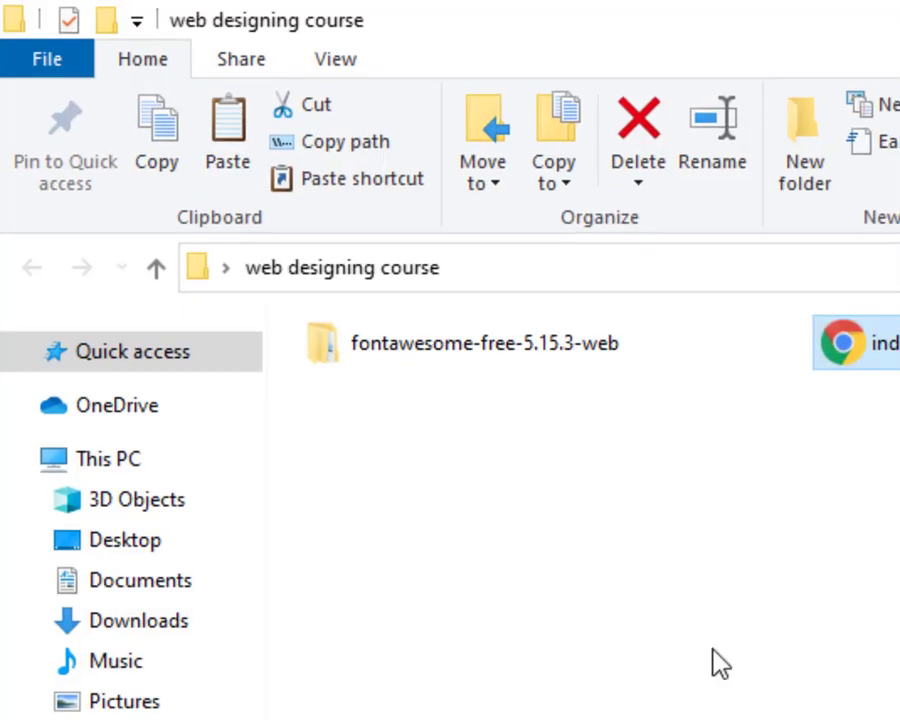
Step: Confirm all.min sits in the nested fontawesome-free-5.15.3-web css folder, then return to body line 11
{"action": "double_click", "coordinate": [466, 375]}
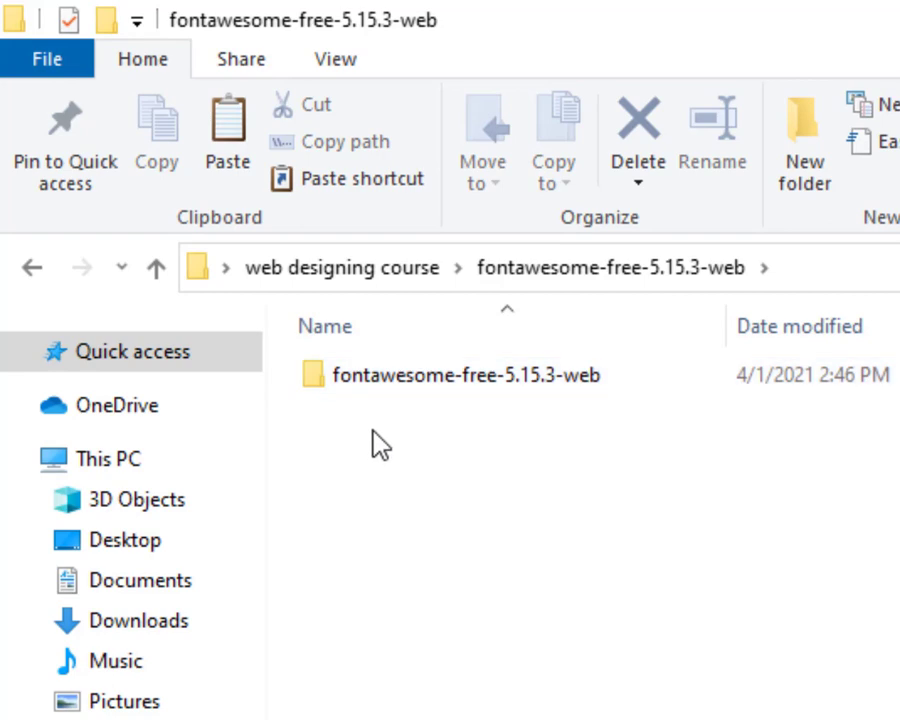
{"action": "double_click", "coordinate": [518, 377]}
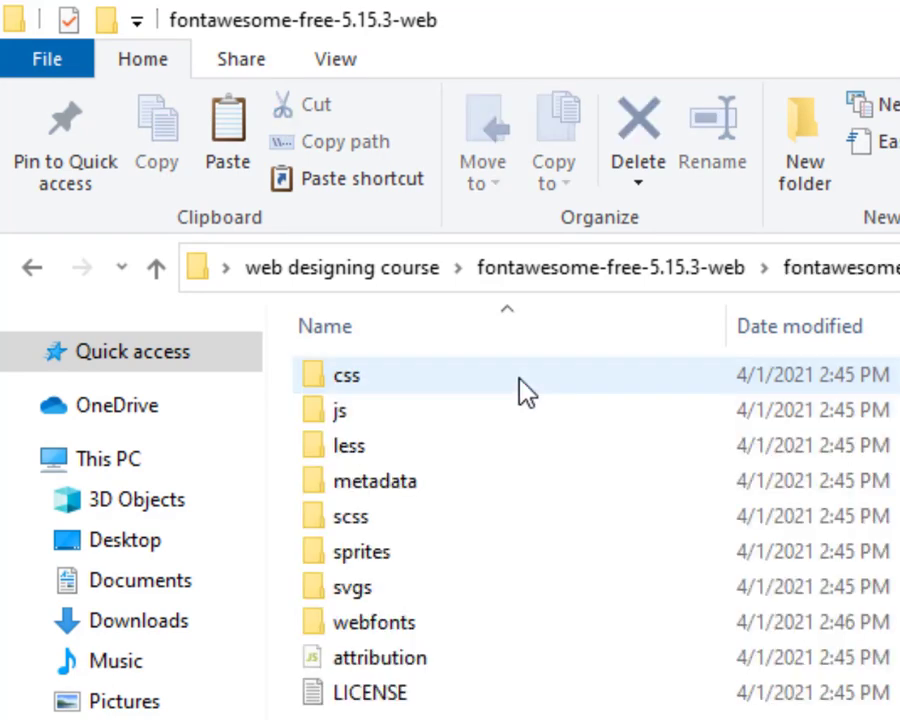
{"action": "double_click", "coordinate": [519, 378]}
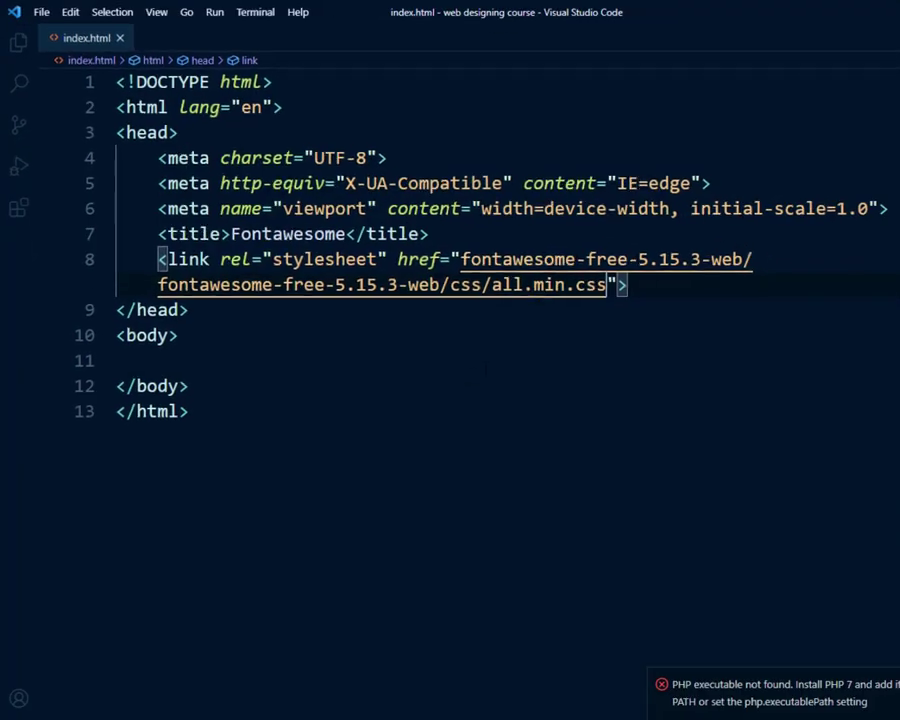
{"action": "left_click", "coordinate": [116, 357]}
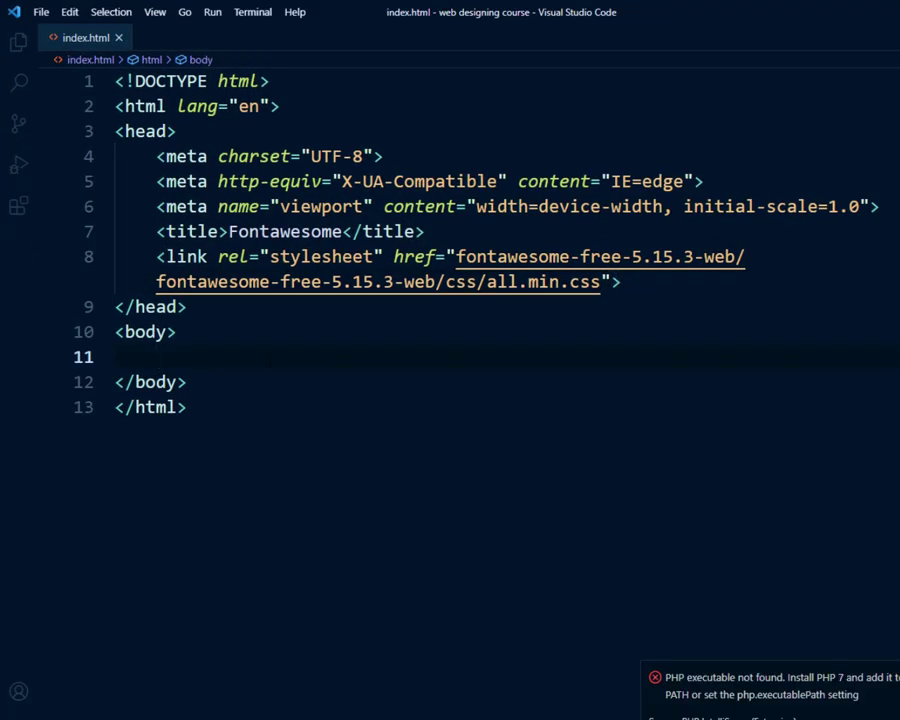
Step: Add <i class="fa fa-home"></i> to the body, save, and reload the page in Chrome
{"action": "type", "text": "i"}
{"action": "key", "text": "Tab"}
{"action": "key", "text": "Left"}
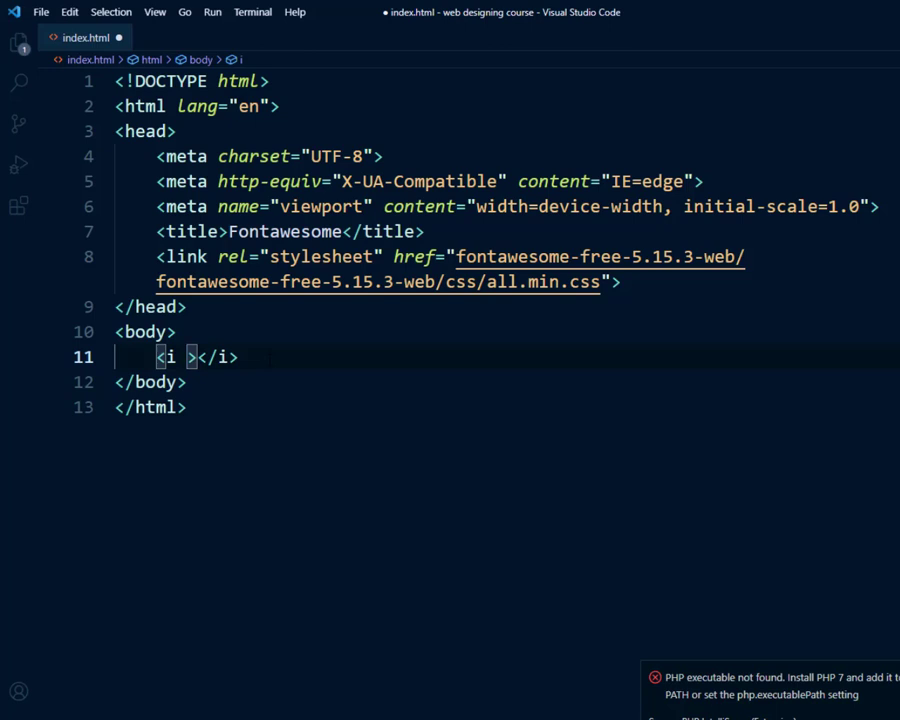
{"action": "type", "text": "cla"}
{"action": "key", "text": "Return"}
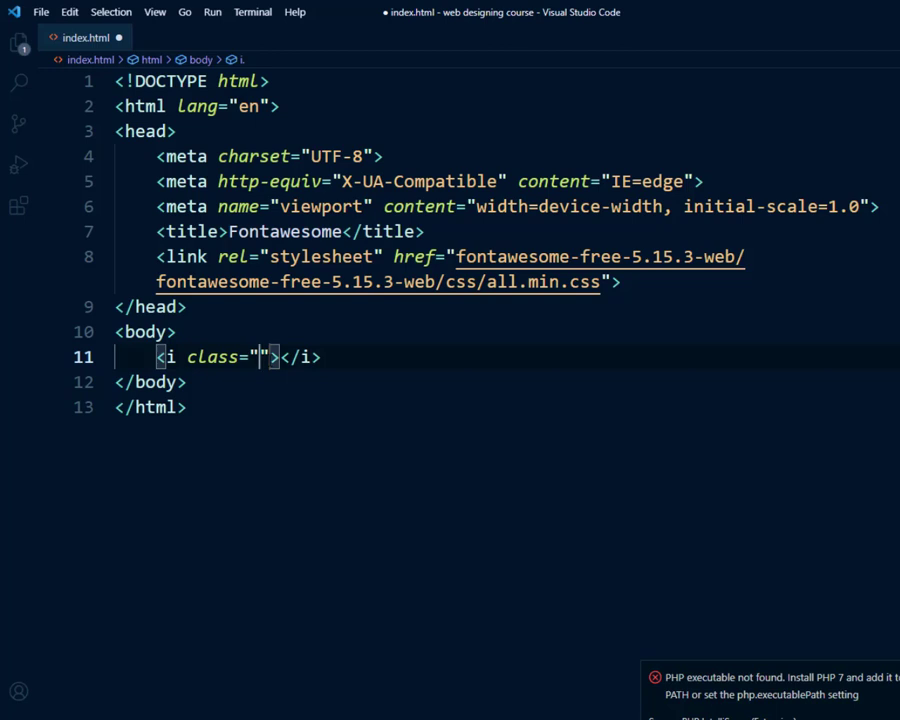
{"action": "type", "text": "fa fa-"}
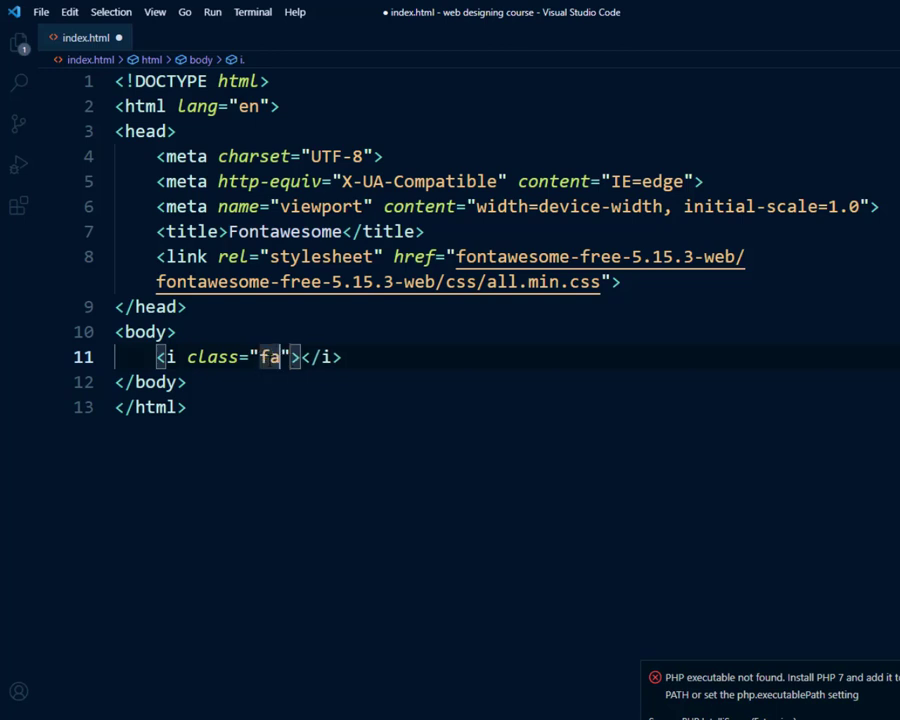
{"action": "type", "text": "home"}
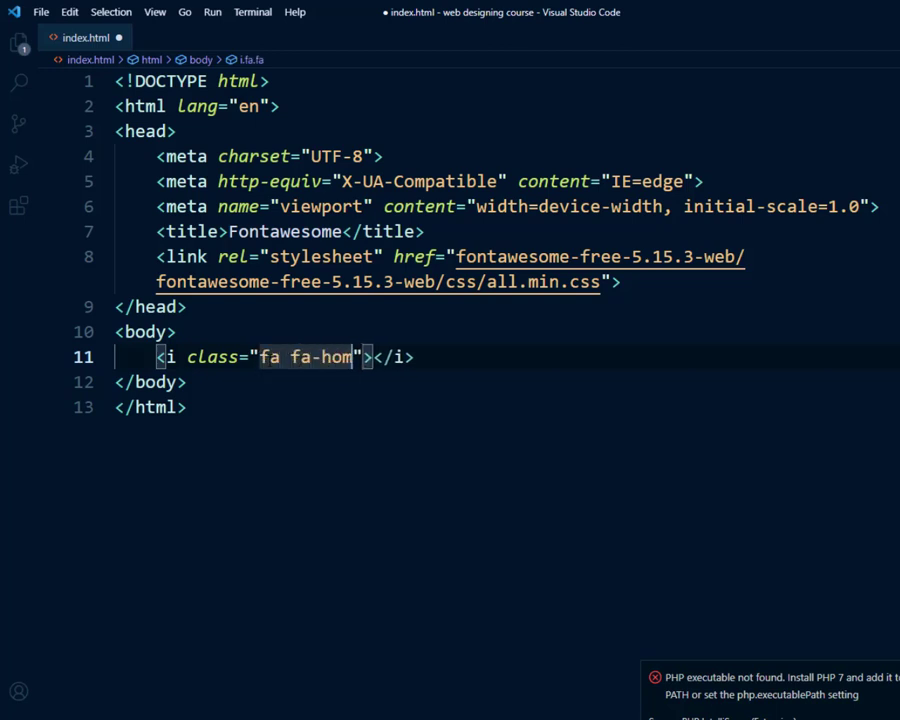
{"action": "key", "text": "ctrl+s"}
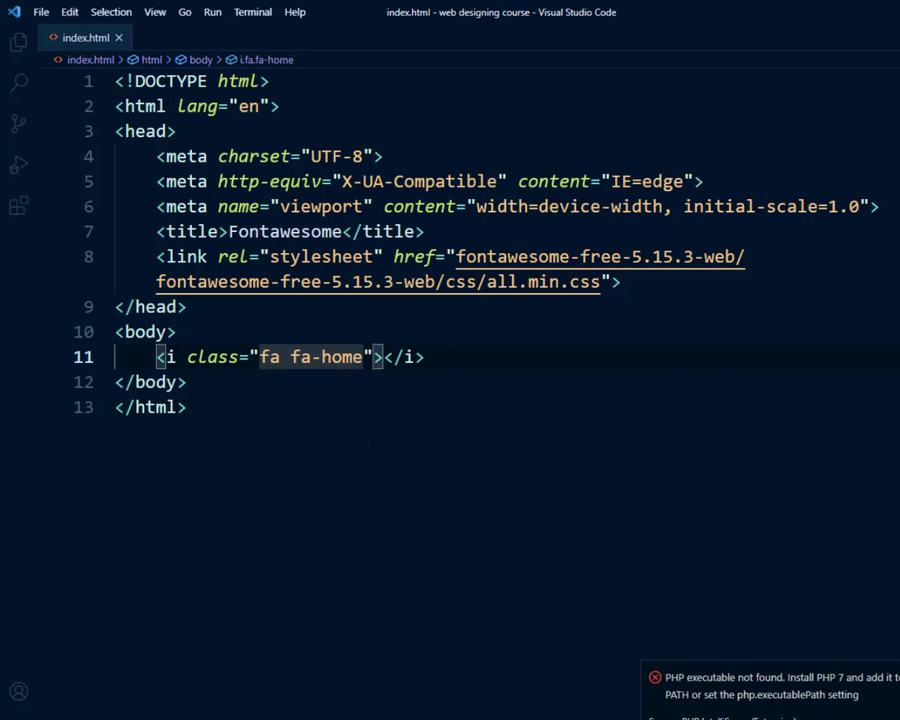
{"action": "key", "text": "alt+Tab"}
{"action": "left_click", "coordinate": [68, 42]}
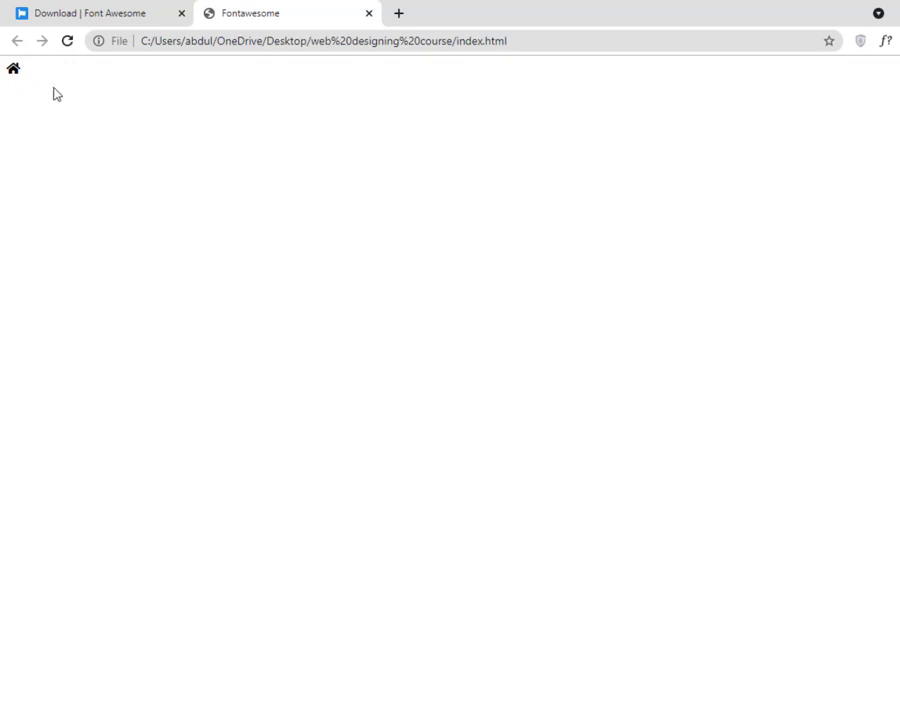
Step: Switch back to the Font Awesome Download tab and scroll to its top
{"action": "left_click", "coordinate": [84, 9]}
{"action": "scroll", "coordinate": [311, 199], "scroll_direction": "up", "scroll_amount": 5}
{"action": "scroll", "coordinate": [311, 199], "scroll_direction": "up", "scroll_amount": 5}
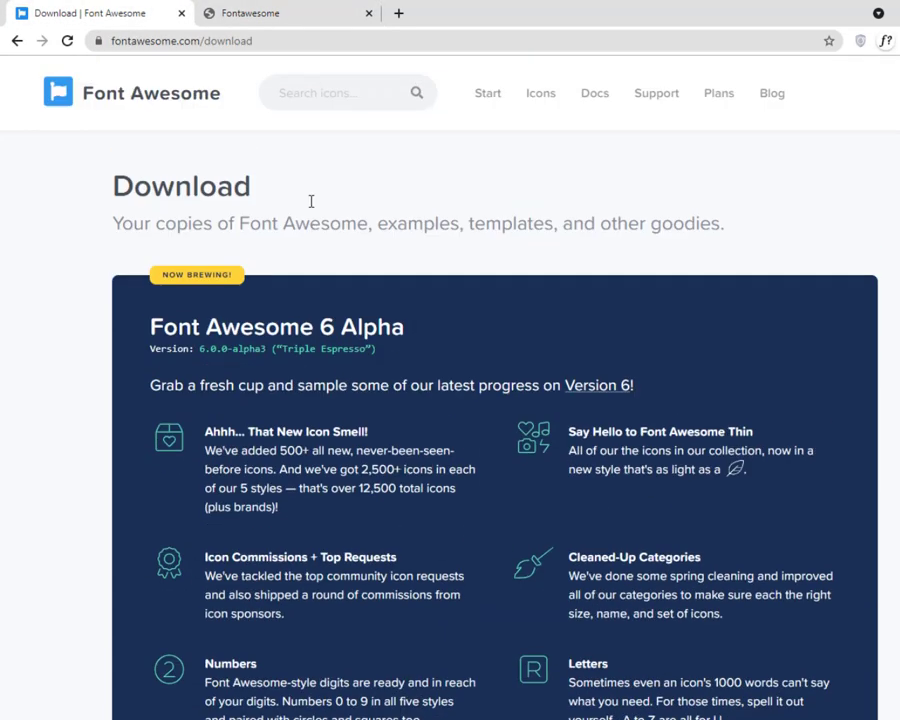
Step: Search the free icons for 'html' and copy the <i class="fab fa-html5"> snippet
{"action": "left_click", "coordinate": [336, 95]}
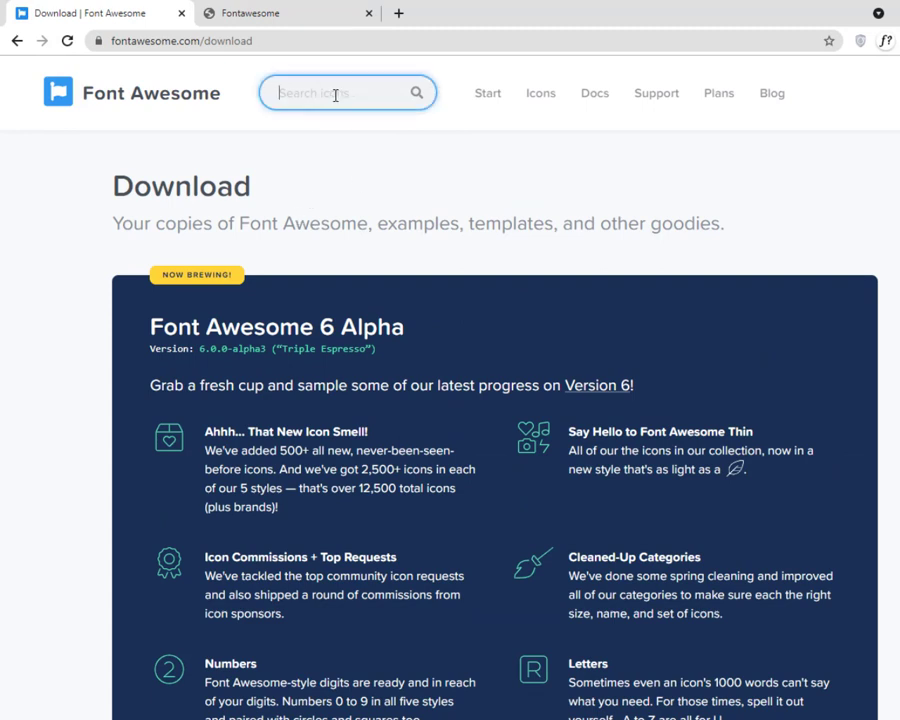
{"action": "type", "text": "html"}
{"action": "key", "text": "Return"}
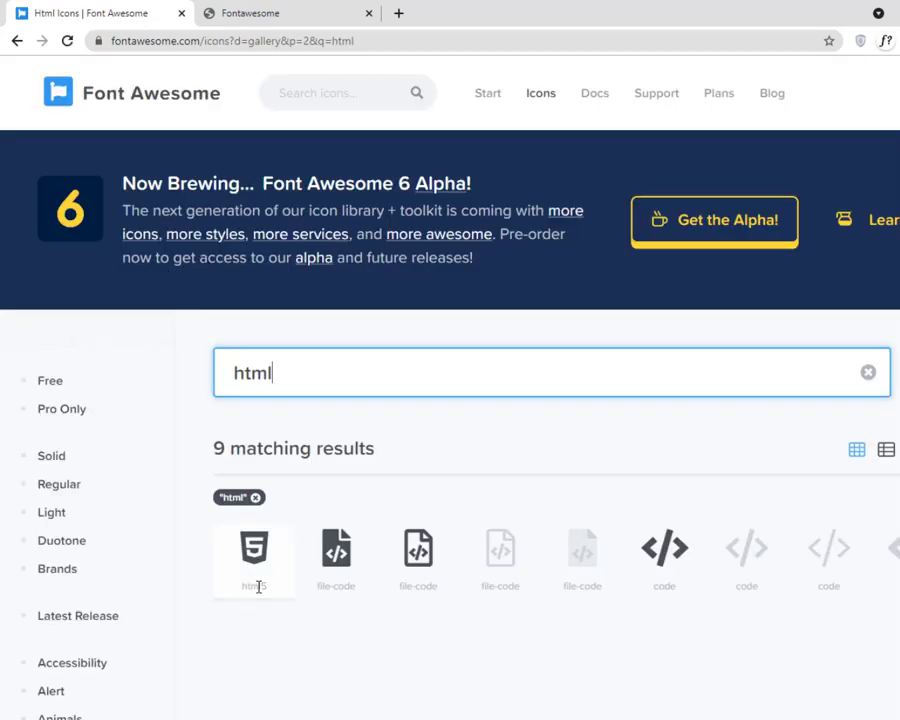
{"action": "left_click", "coordinate": [41, 388]}
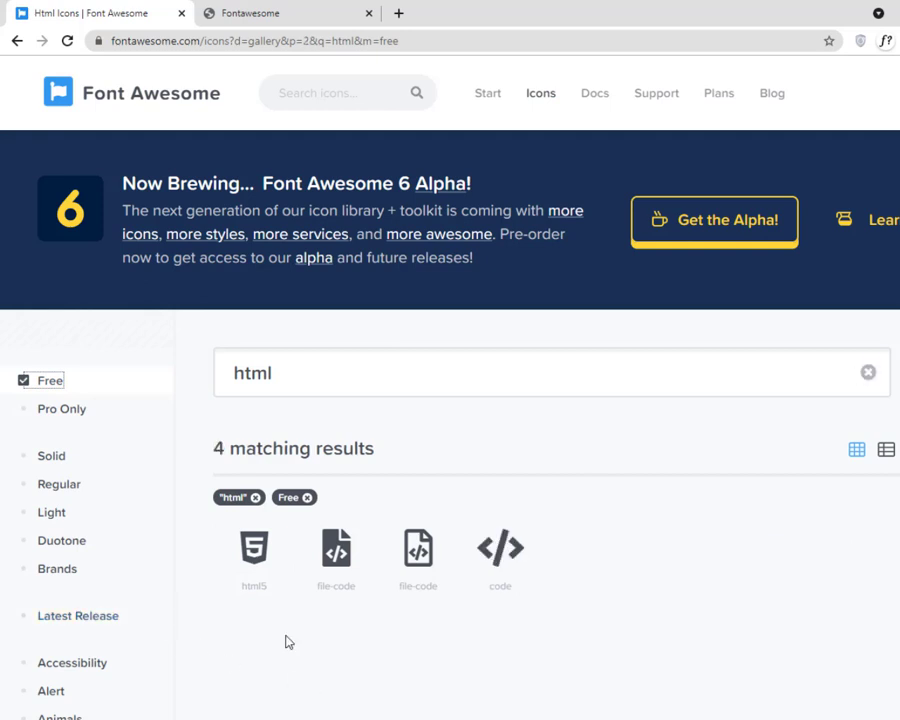
{"action": "left_click", "coordinate": [255, 561]}
{"action": "scroll", "coordinate": [620, 206], "scroll_direction": "down", "scroll_amount": 1}
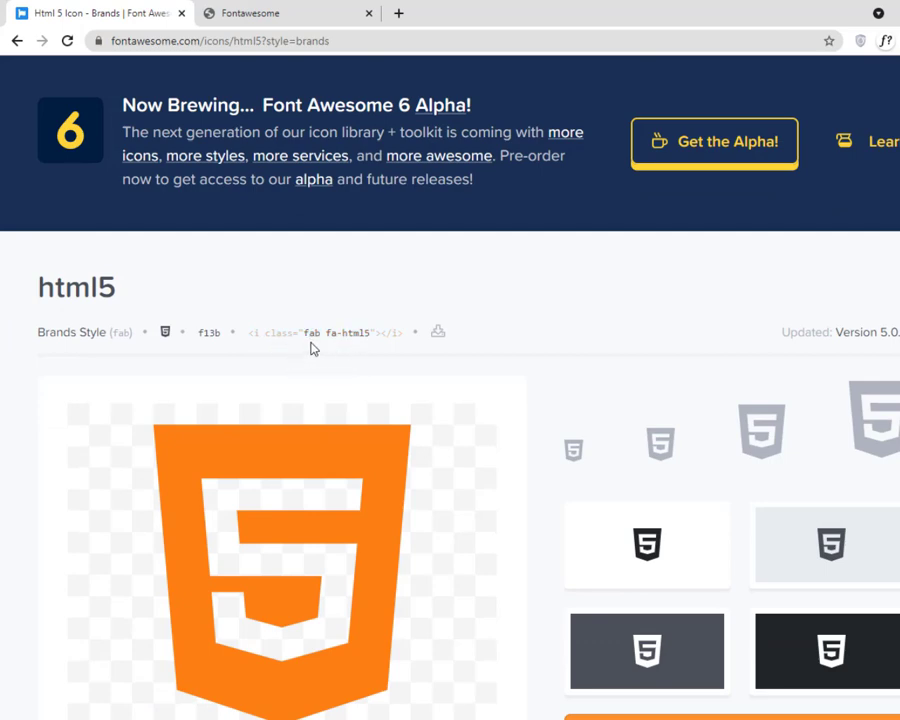
{"action": "left_click", "coordinate": [376, 345]}
Step: Paste the fab fa-html5 icon line below the home icon, save index.html, and reload it in Chrome
{"action": "key", "text": "alt+Tab"}
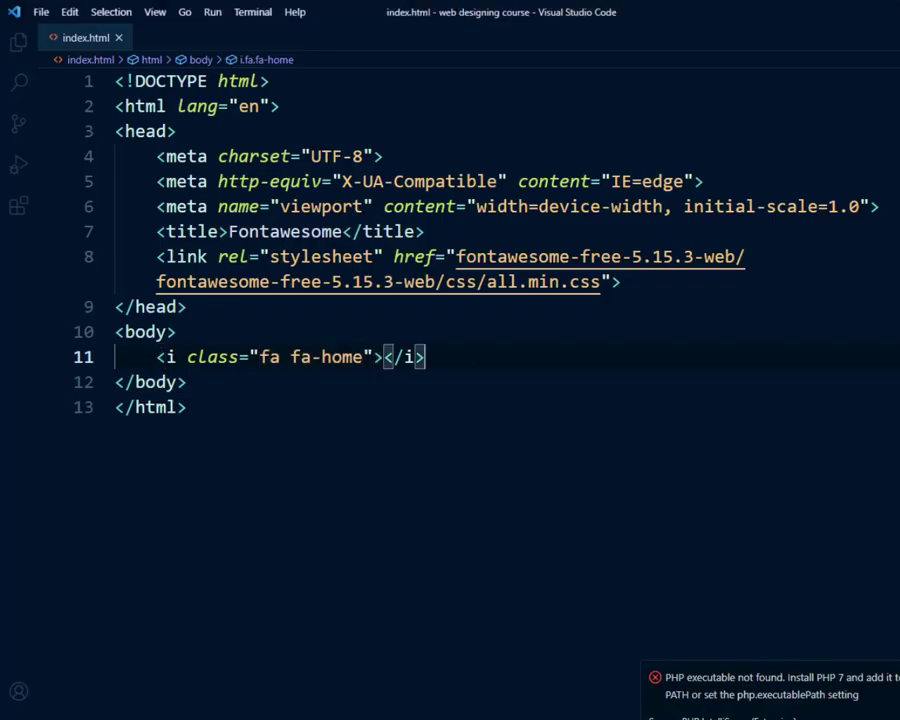
{"action": "key", "text": "Return"}
{"action": "key", "text": "ctrl+v"}
{"action": "key", "text": "ctrl+s"}
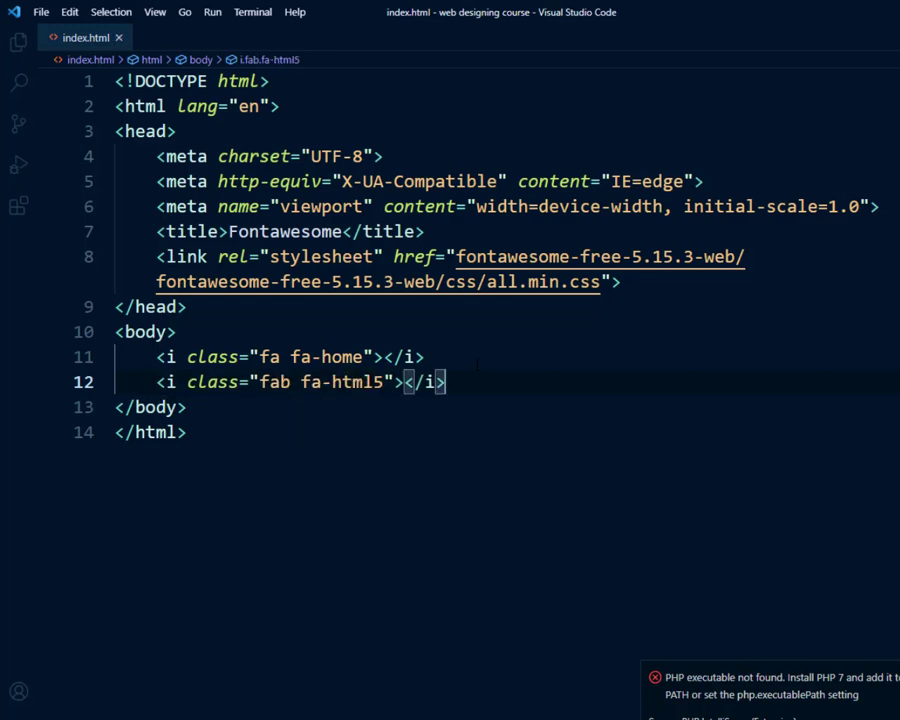
{"action": "key", "text": "alt+Tab"}
{"action": "left_click", "coordinate": [240, 10]}
{"action": "left_click", "coordinate": [67, 41]}
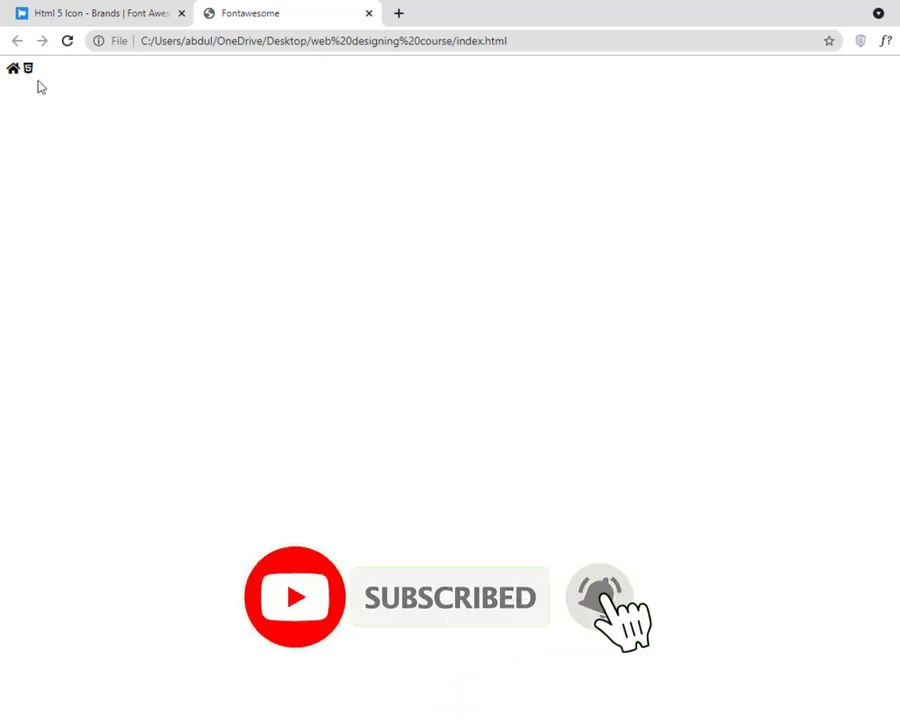
Step: Switch from Chrome back to the VS Code window holding index.html
{"action": "key", "text": "alt+Tab"}
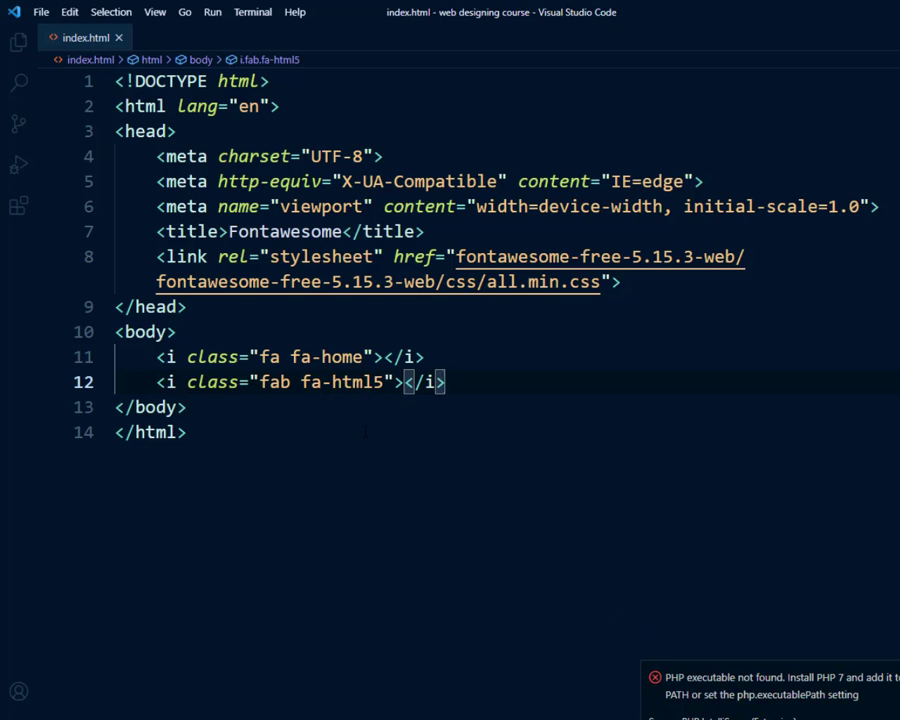
Step: Remove line 8's stylesheet link, reload Chrome to see the icons vanish, then open the 'Html 5 Icon' tab
{"action": "key", "text": "ctrl+z"}
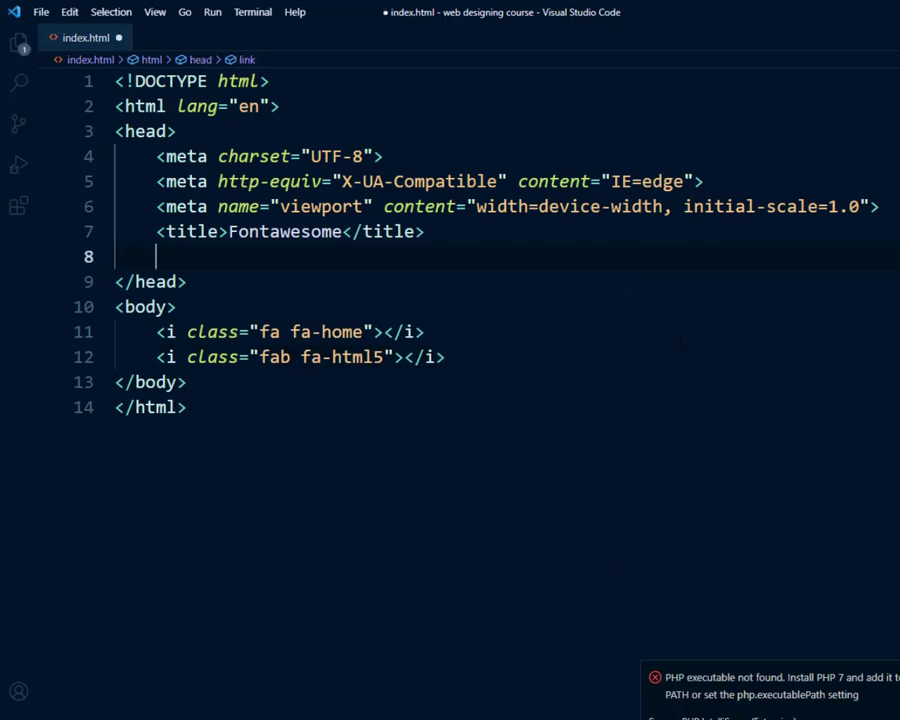
{"action": "key", "text": "alt+Tab"}
{"action": "key", "text": "ctrl+r"}
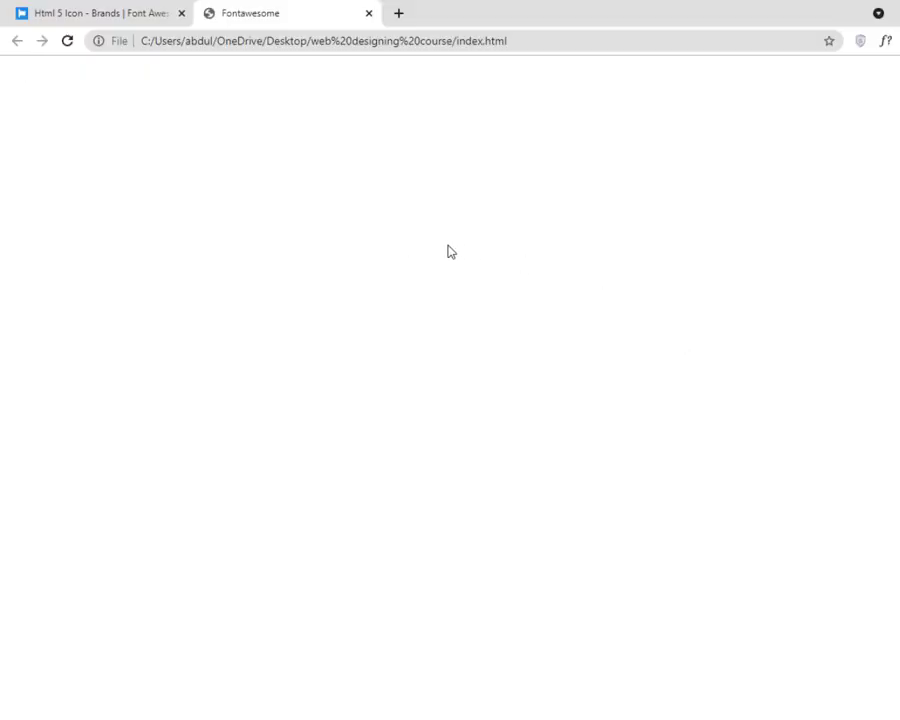
{"action": "left_click", "coordinate": [126, 12]}
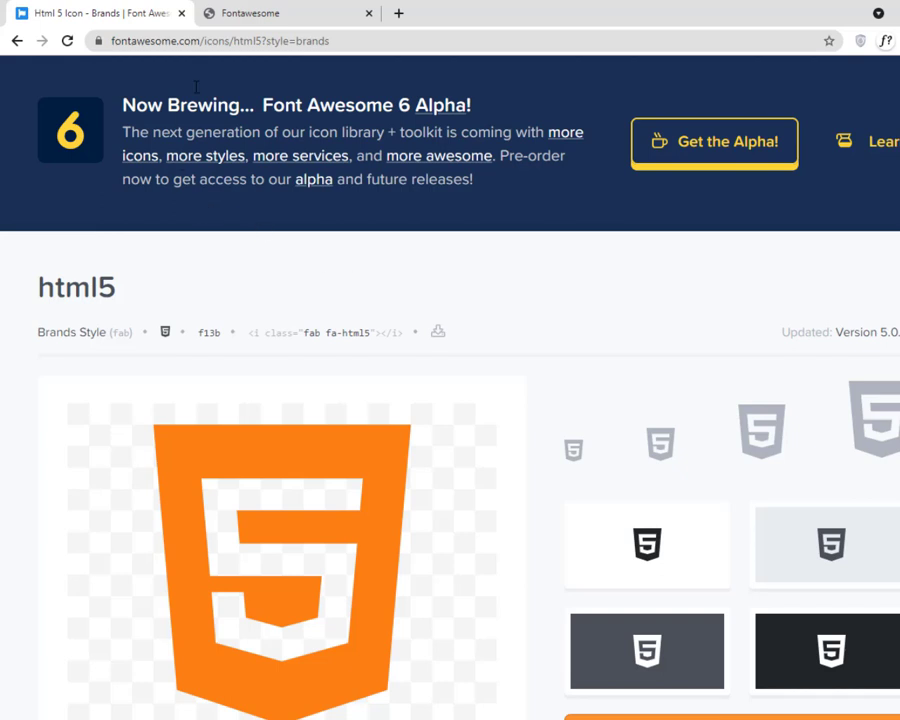
Step: Trim the address to fontawesome.com and choose Start for Free
{"action": "left_click_drag", "start_coordinate": [198, 40], "coordinate": [434, 50]}
{"action": "key", "text": "BackSpace"}
{"action": "key", "text": "Return"}
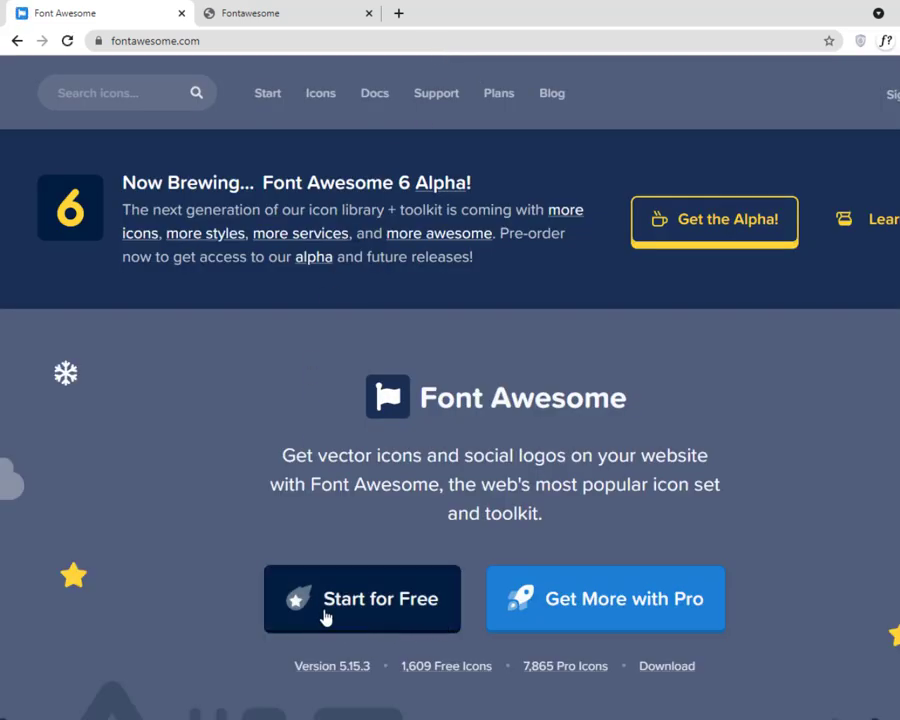
{"action": "left_click", "coordinate": [323, 612]}
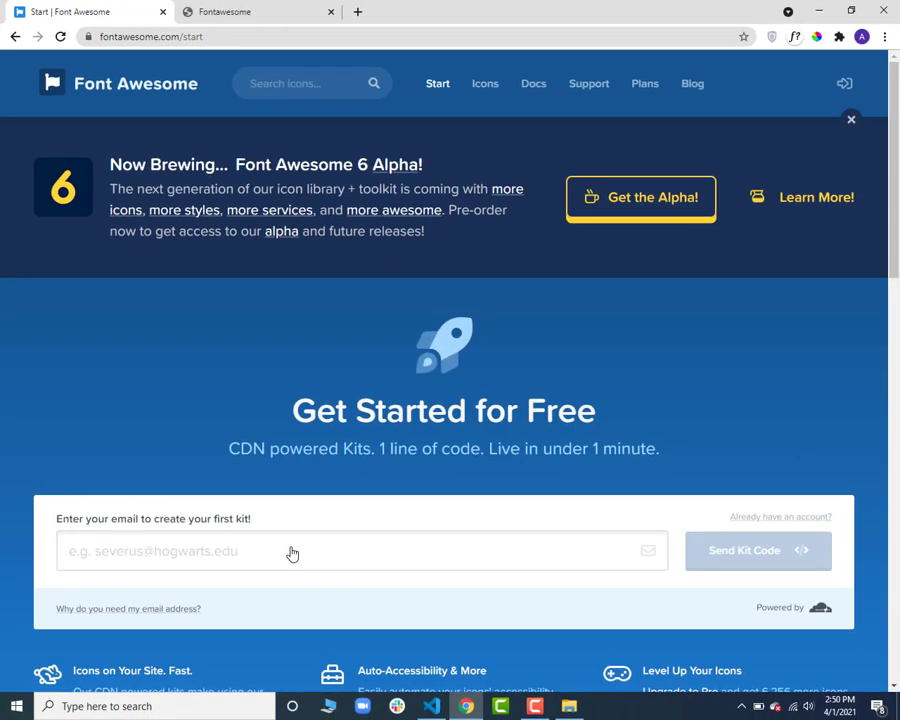
Step: Paste the e-mail address, send the kit code, and open Gmail in a new tab
{"action": "scroll", "coordinate": [328, 291], "scroll_direction": "down", "scroll_amount": 2}
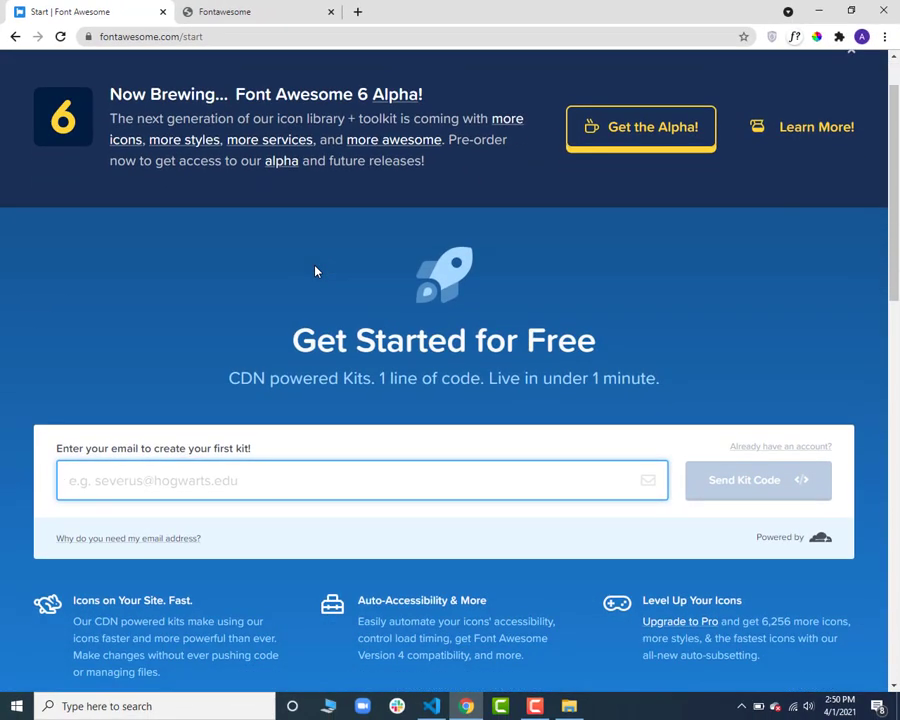
{"action": "key", "text": "ctrl+v"}
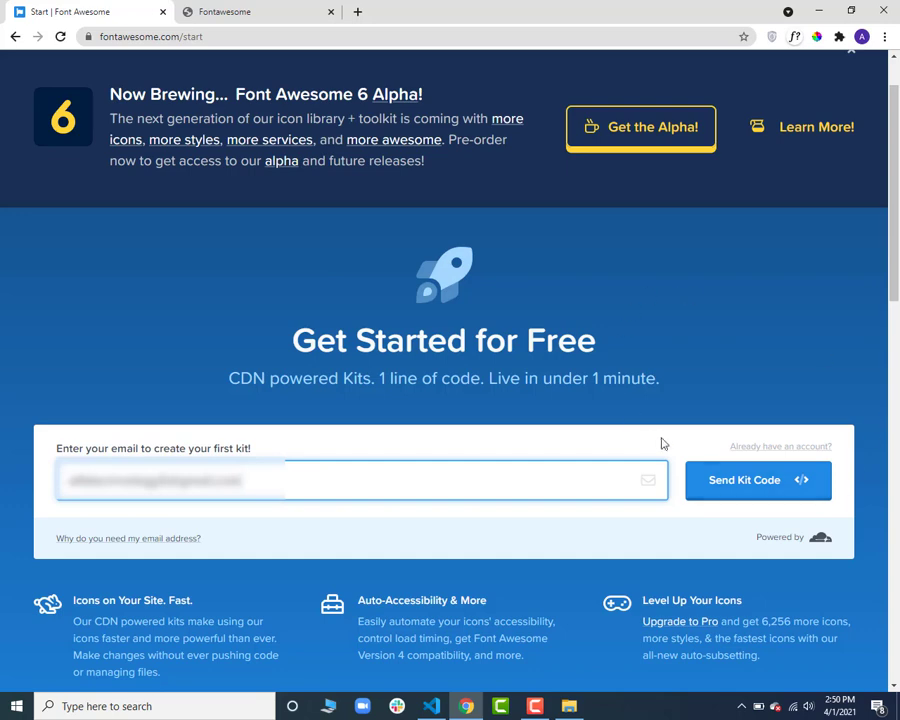
{"action": "left_click", "coordinate": [741, 485]}
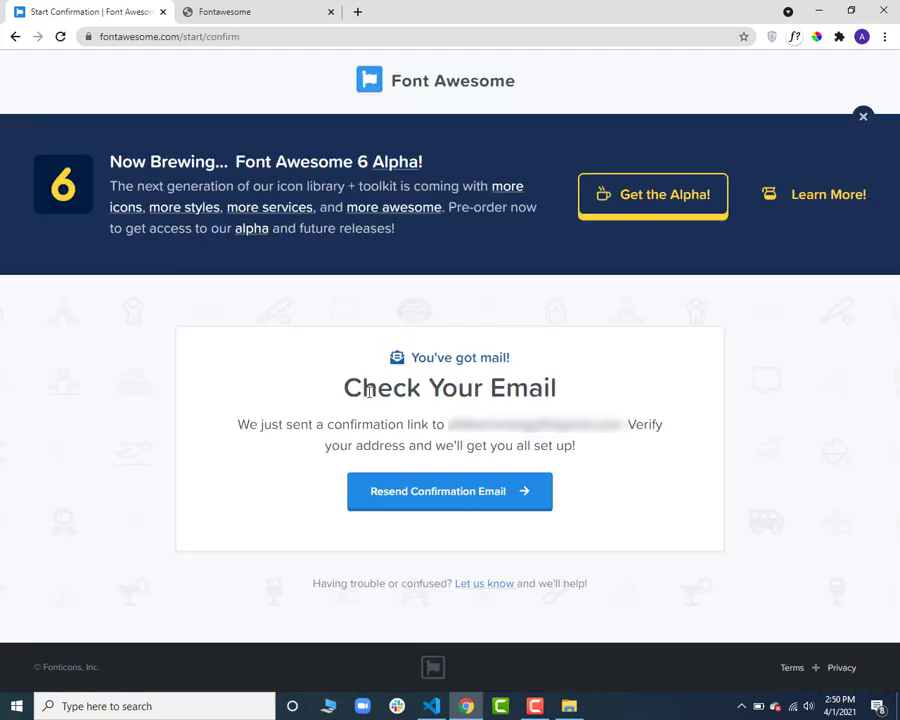
{"action": "left_click", "coordinate": [357, 12]}
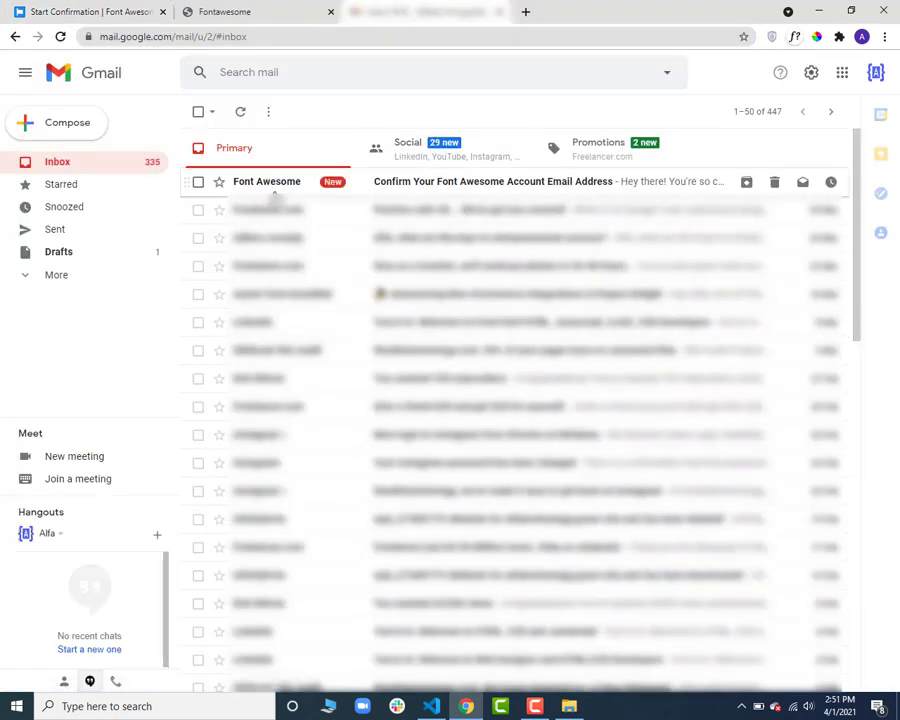
Step: Open the 'Confirm Your Font Awesome Account Email Address' message and follow its confirm link to the password page
{"action": "left_click", "coordinate": [364, 189]}
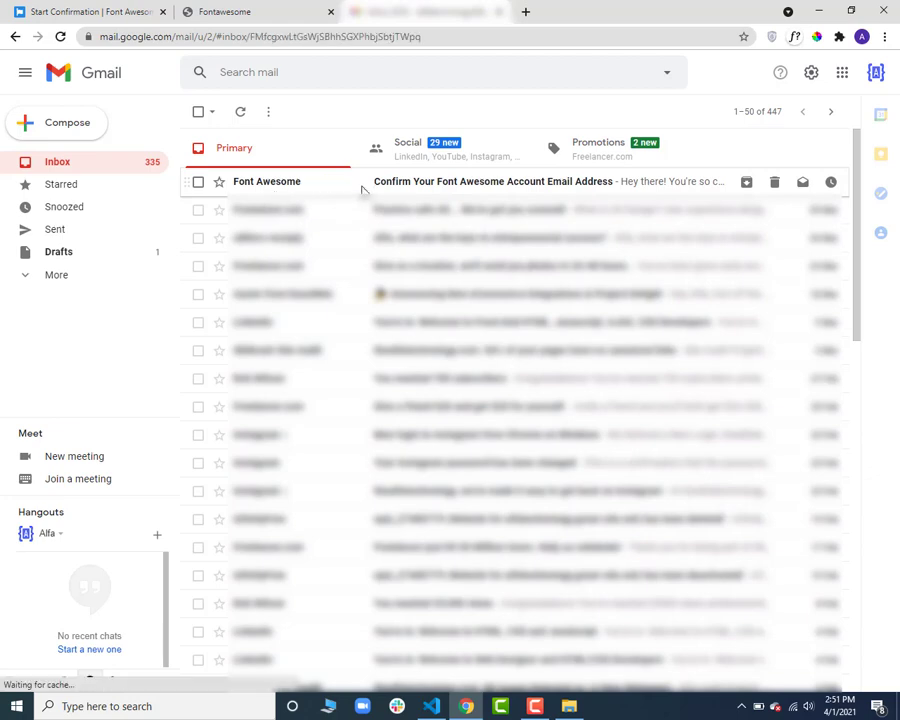
{"action": "left_click", "coordinate": [435, 615]}
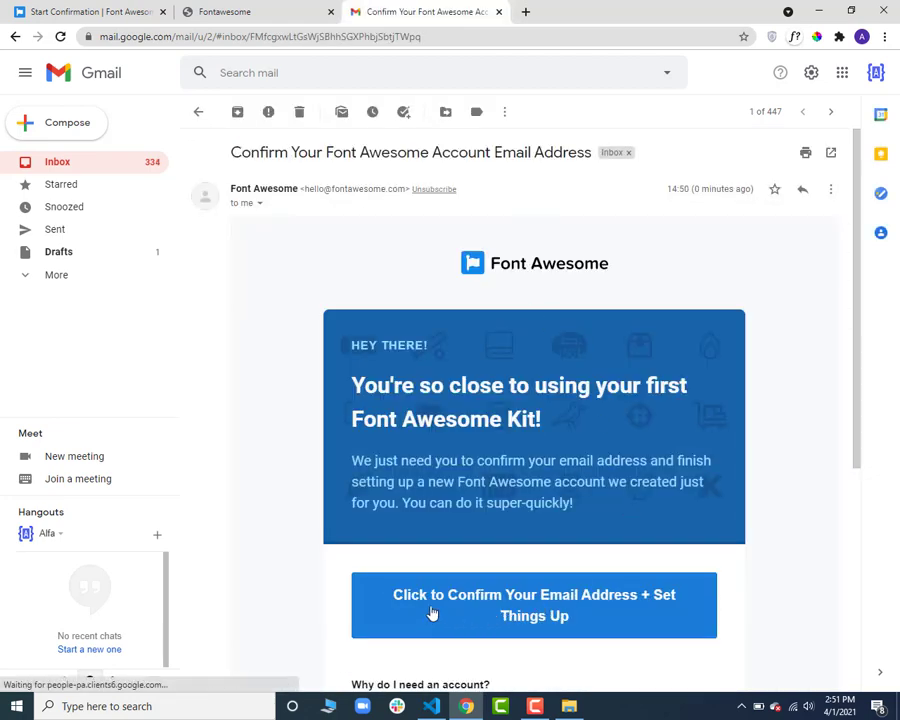
{"action": "left_click", "coordinate": [565, 626]}
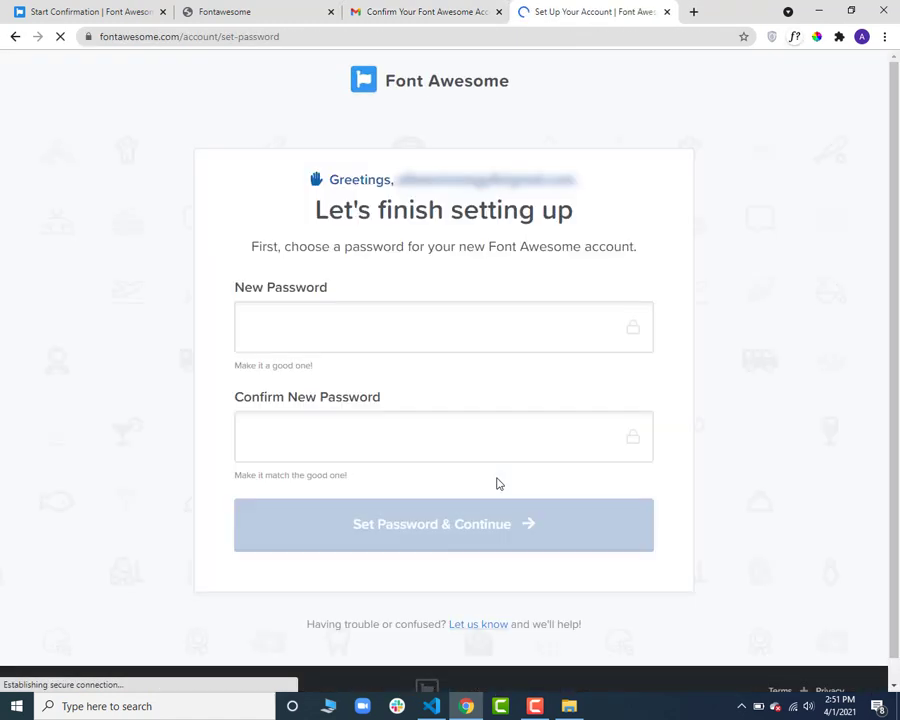
{"action": "left_click", "coordinate": [377, 331]}
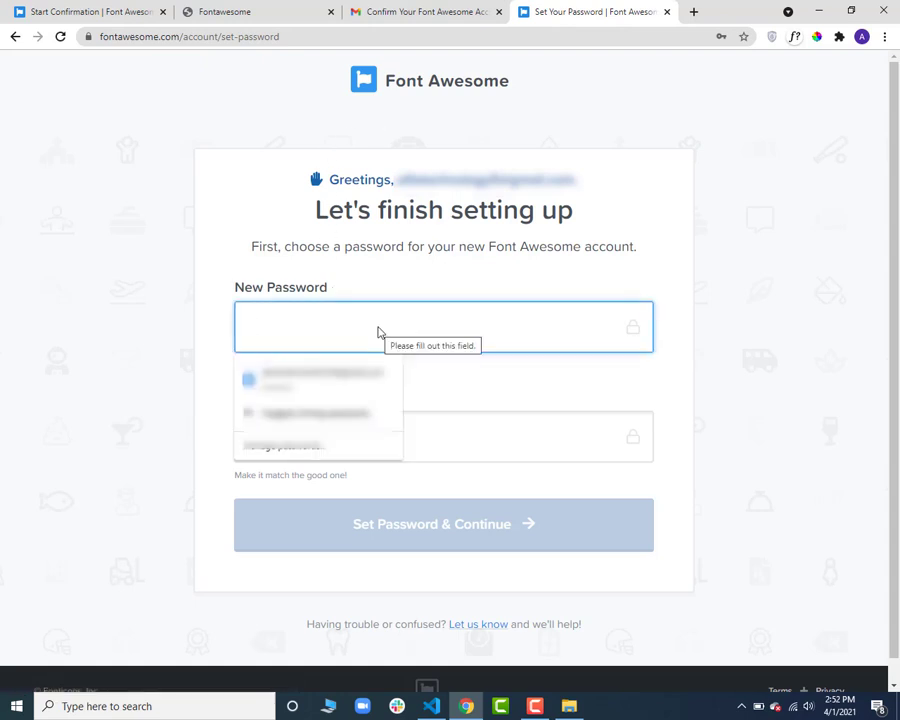
Step: Enter and confirm the new account password, then submit it
{"action": "type", "text": "••••••••"}
{"action": "key", "text": "Tab"}
{"action": "type", "text": "••••••••"}
{"action": "left_click", "coordinate": [389, 535]}
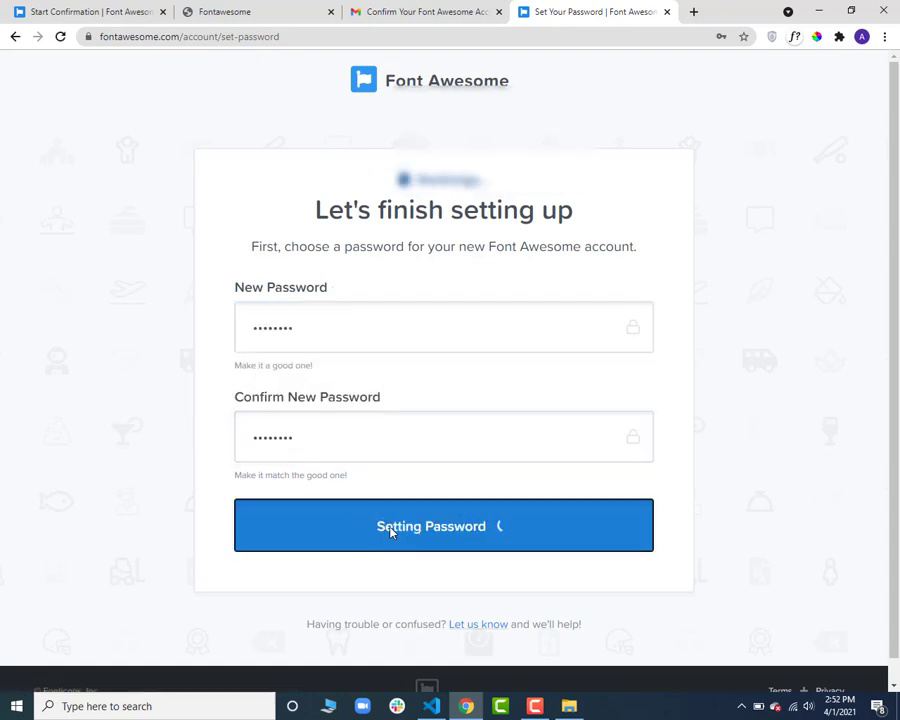
{"action": "scroll", "coordinate": [390, 318], "scroll_direction": "down", "scroll_amount": 1}
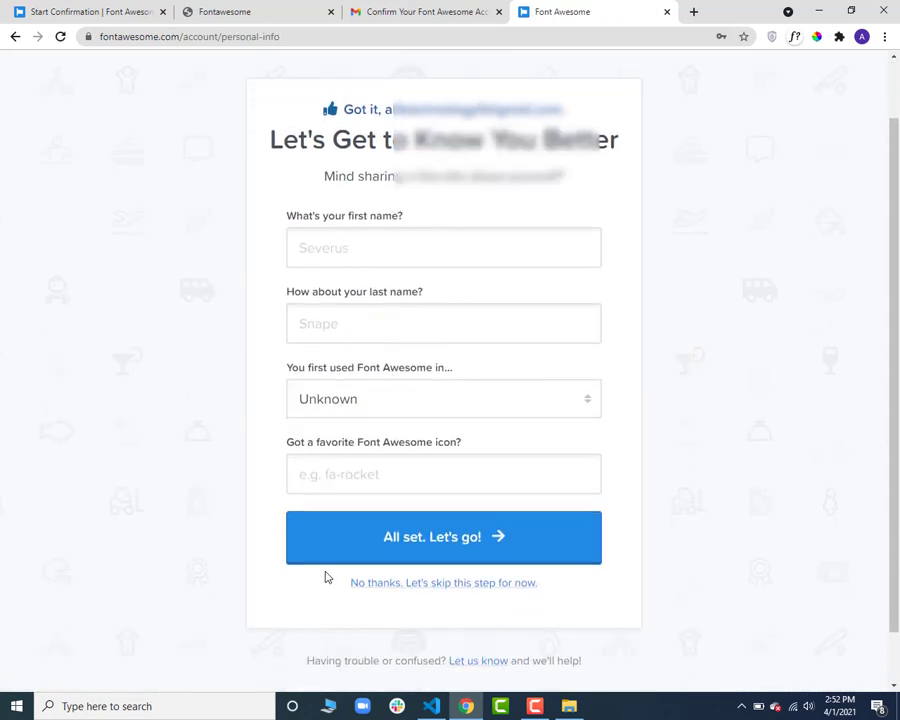
Step: Skip the personal details step to reach the kit page with its script tag
{"action": "left_click", "coordinate": [382, 594]}
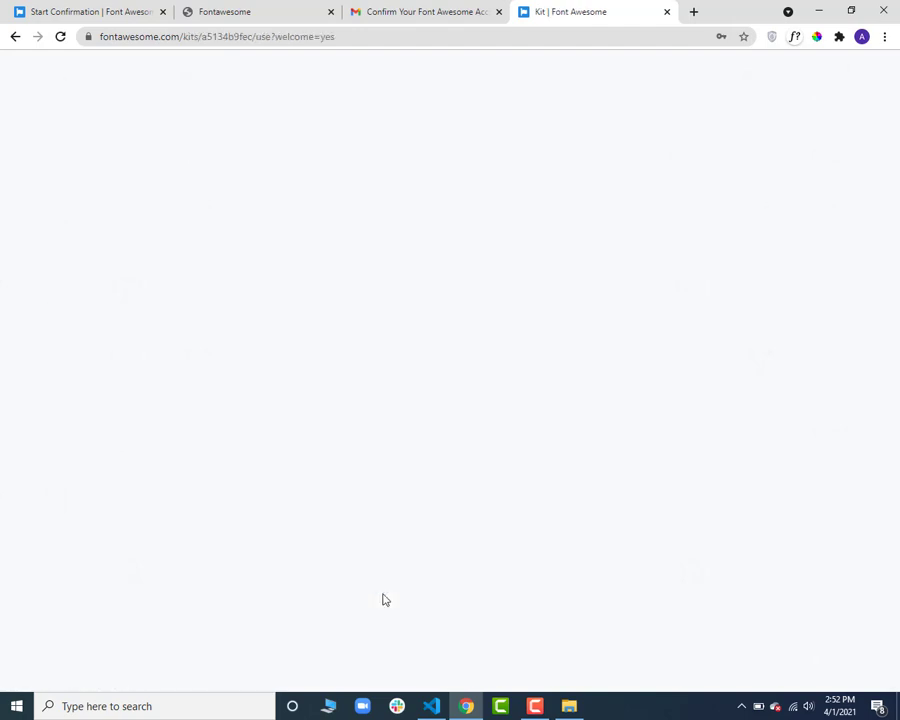
{"action": "scroll", "coordinate": [356, 255], "scroll_direction": "down", "scroll_amount": 3}
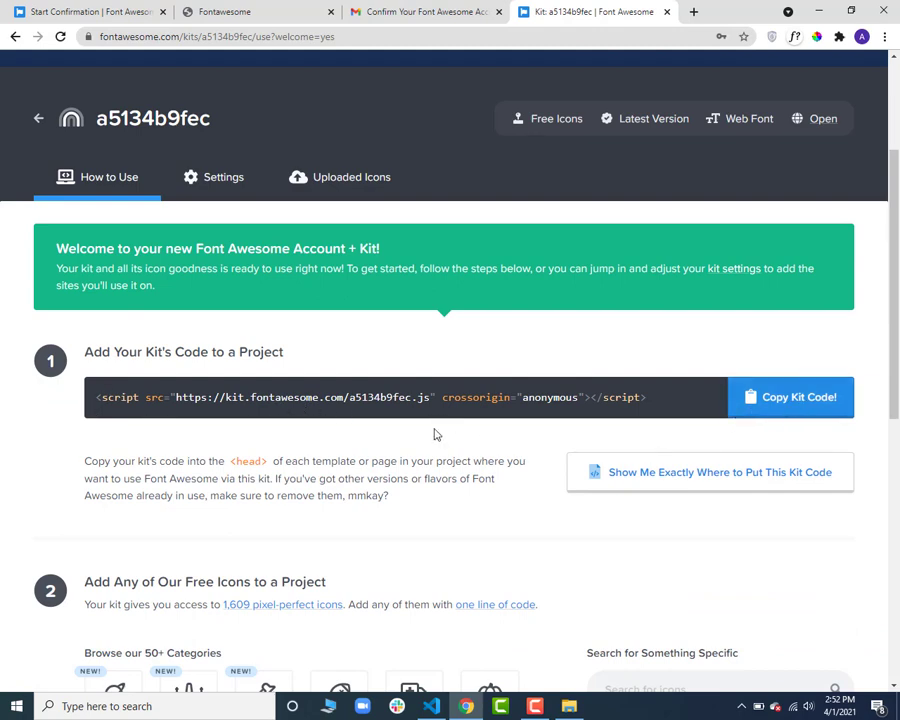
{"action": "left_click", "coordinate": [433, 708]}
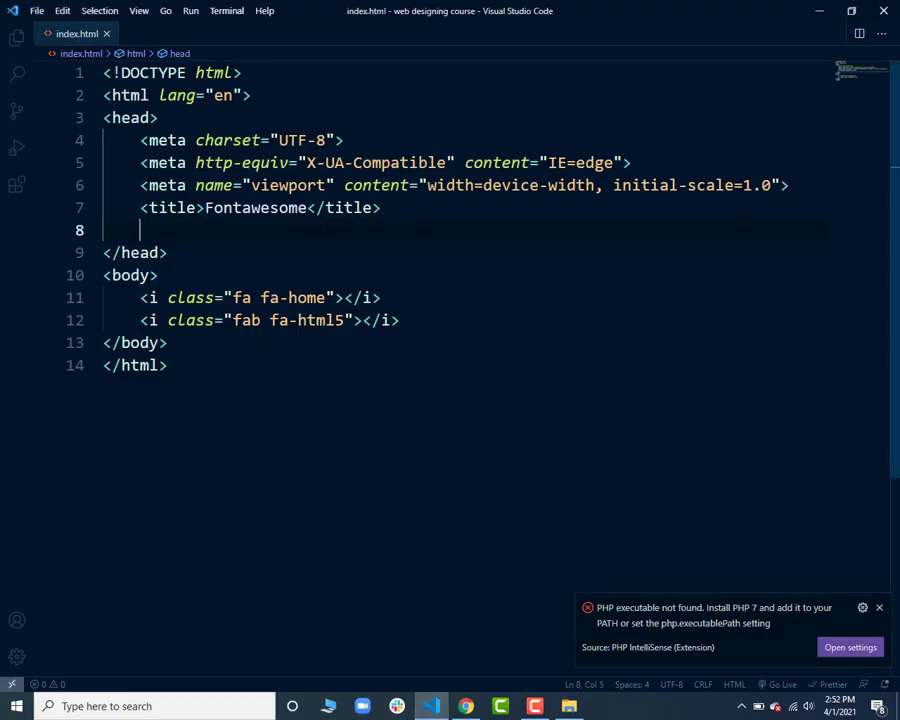
Step: Paste the kit <script> tag into line 8 of the head, save, and reload Chrome to see both icons
{"action": "type", "text": "<script src=\"https://kit.fontawesome.com/a5134b9fec.js\" crossorigin=\"anonymous\"></script>"}
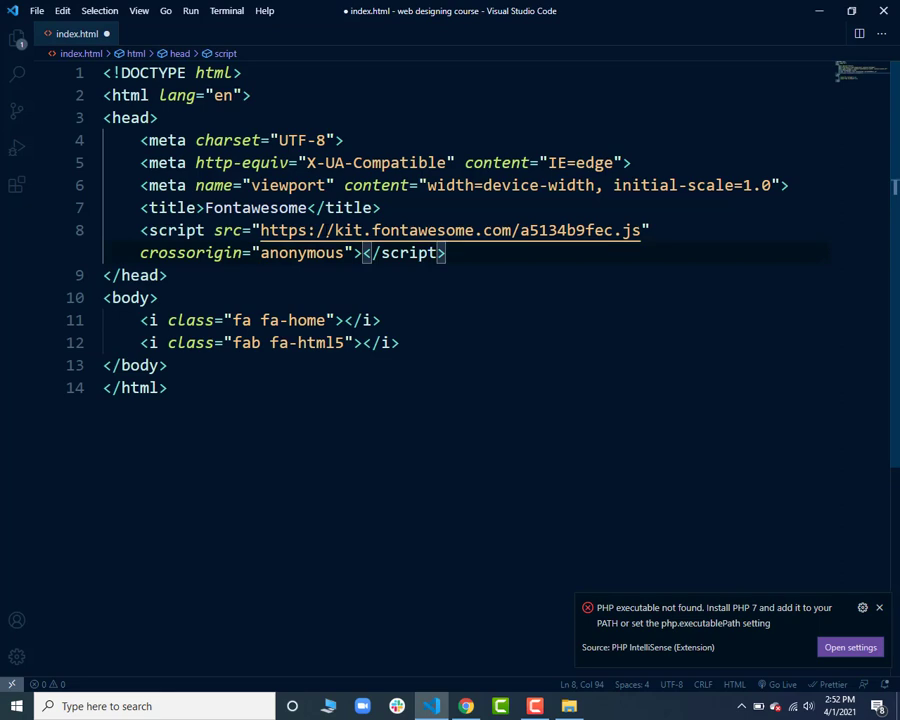
{"action": "key", "text": "ctrl+s"}
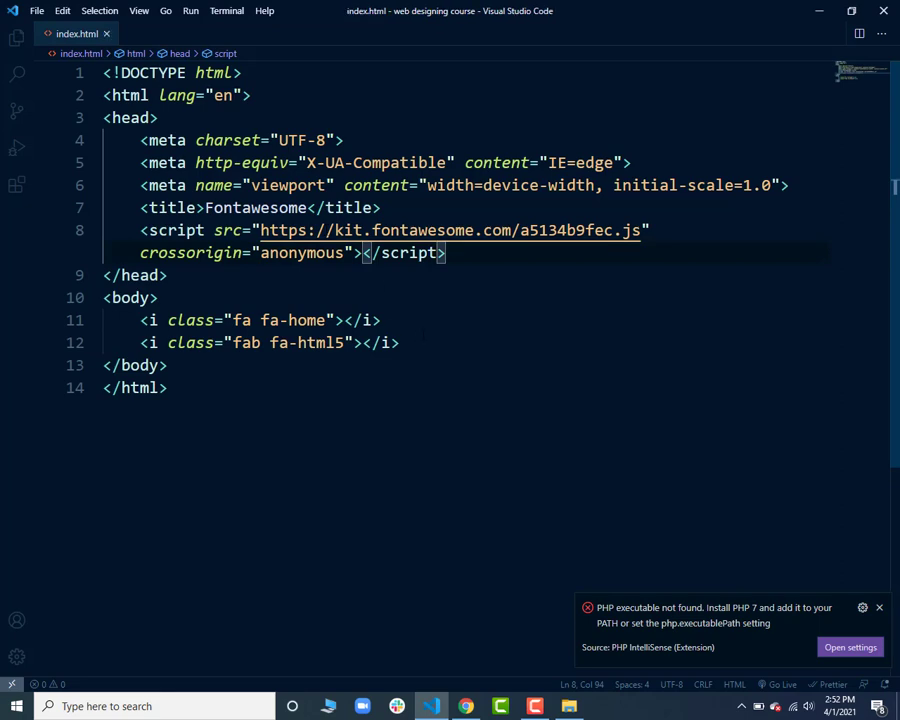
{"action": "key", "text": "alt+Tab"}
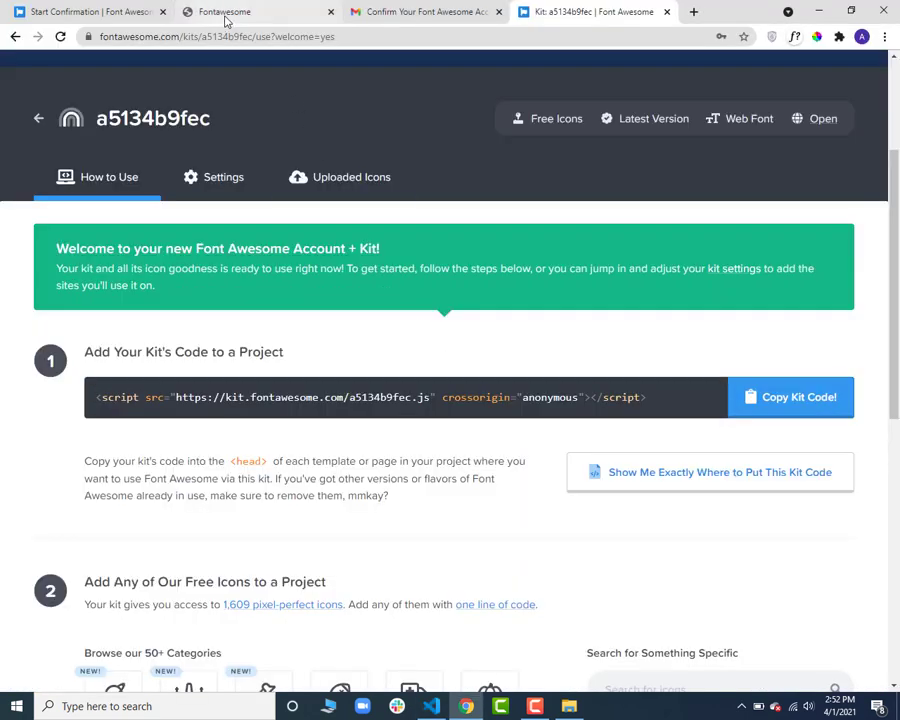
{"action": "left_click", "coordinate": [224, 14]}
{"action": "left_click", "coordinate": [60, 36]}
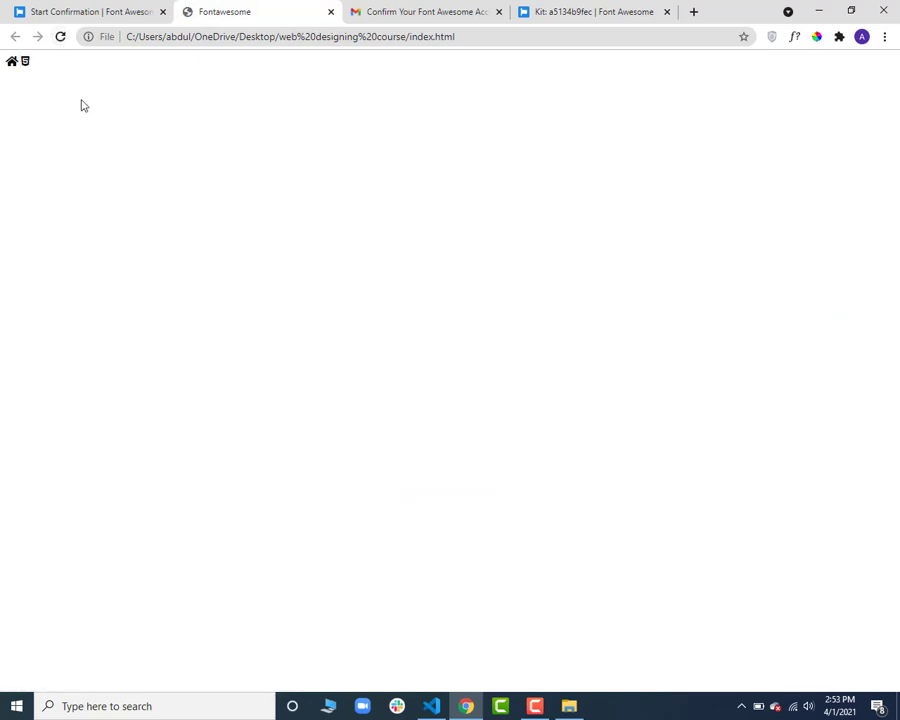
{"action": "key", "text": "alt+Tab"}
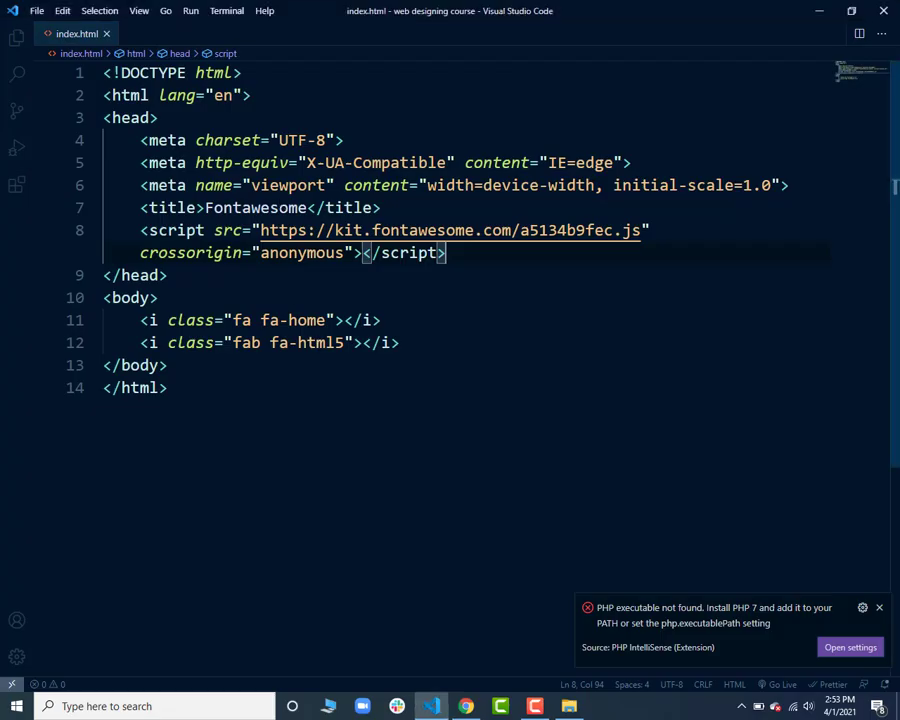
Step: Add the fa-2x class to the home icon tag on line 11, save, and check it in Chrome
{"action": "left_click", "coordinate": [325, 320]}
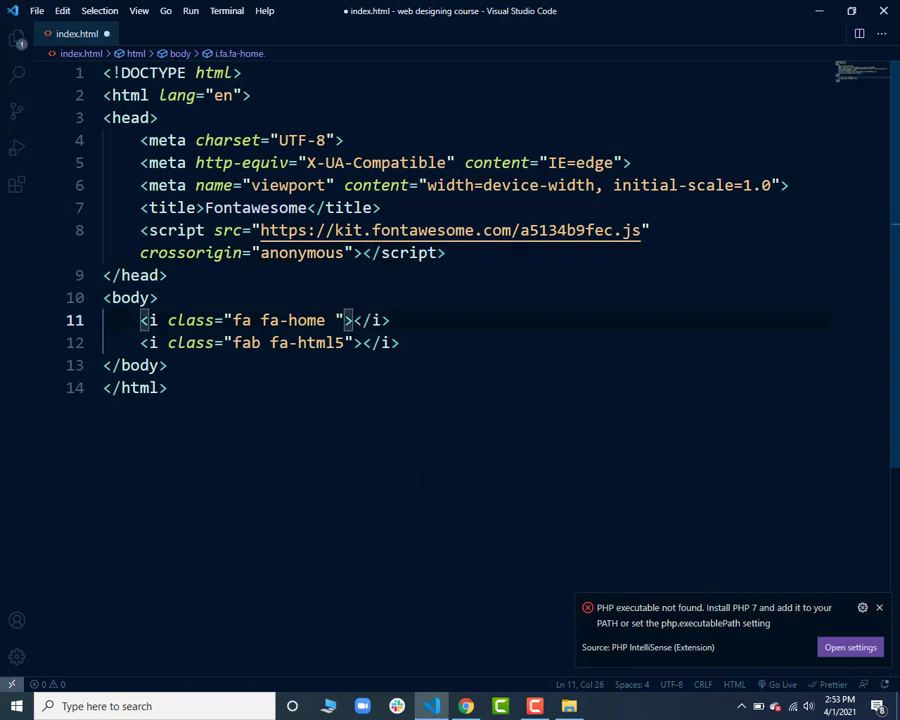
{"action": "type", "text": "fa"}
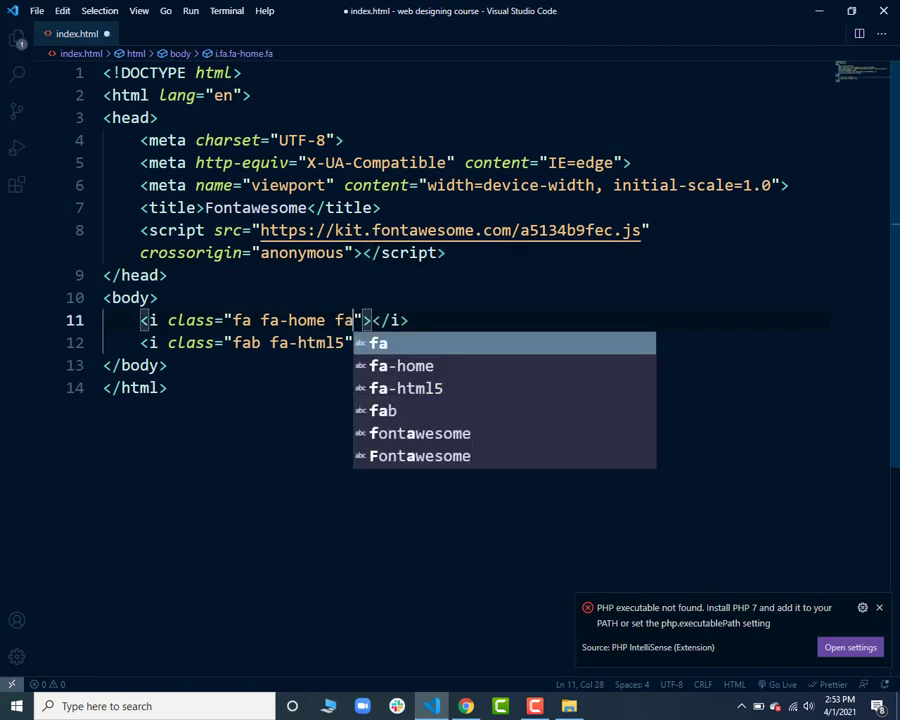
{"action": "type", "text": "-2x"}
{"action": "key", "text": "ctrl+s"}
{"action": "key", "text": "alt+Tab"}
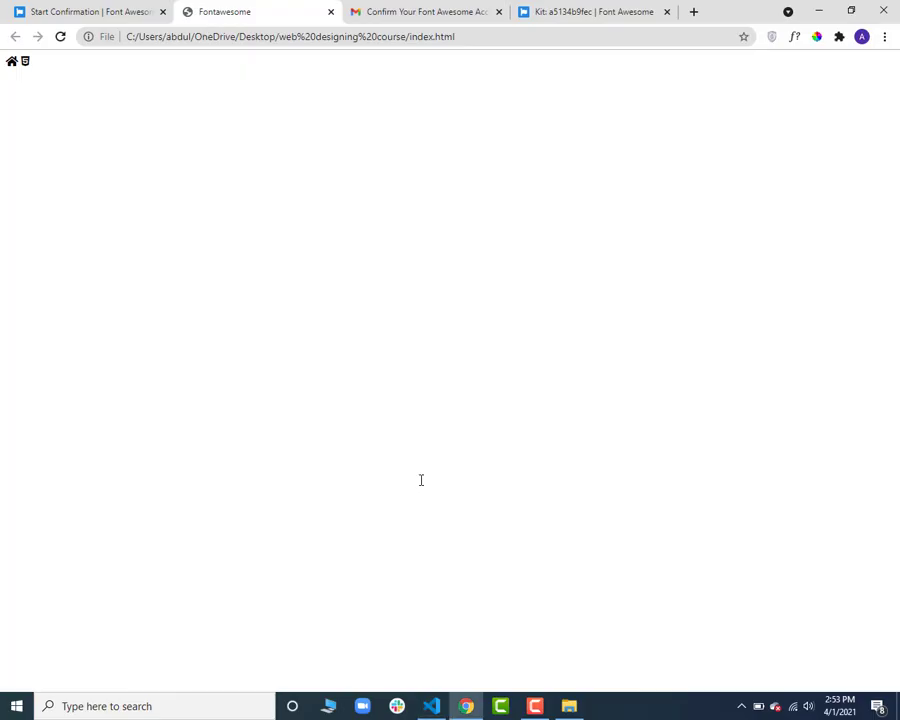
{"action": "key", "text": "ctrl+r"}
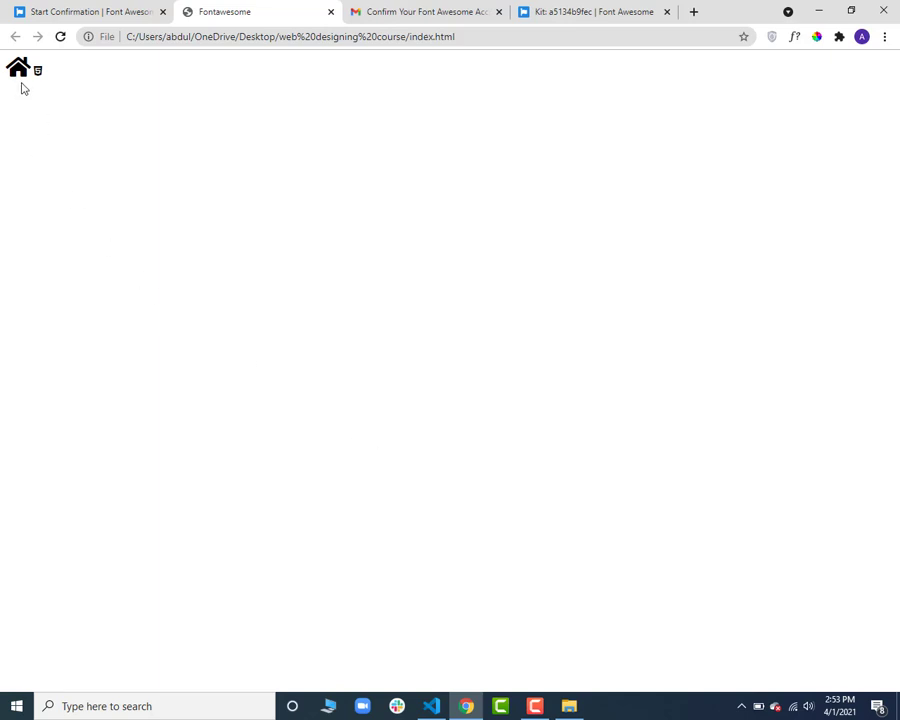
{"action": "key", "text": "alt+Tab"}
Step: Change the home icon's size class from fa-2x to fa-5x, save, and reload Chrome
{"action": "key", "text": "Left"}
{"action": "key", "text": "Left"}
{"action": "key", "text": "Delete"}
{"action": "type", "text": "5"}
{"action": "key", "text": "ctrl+s"}
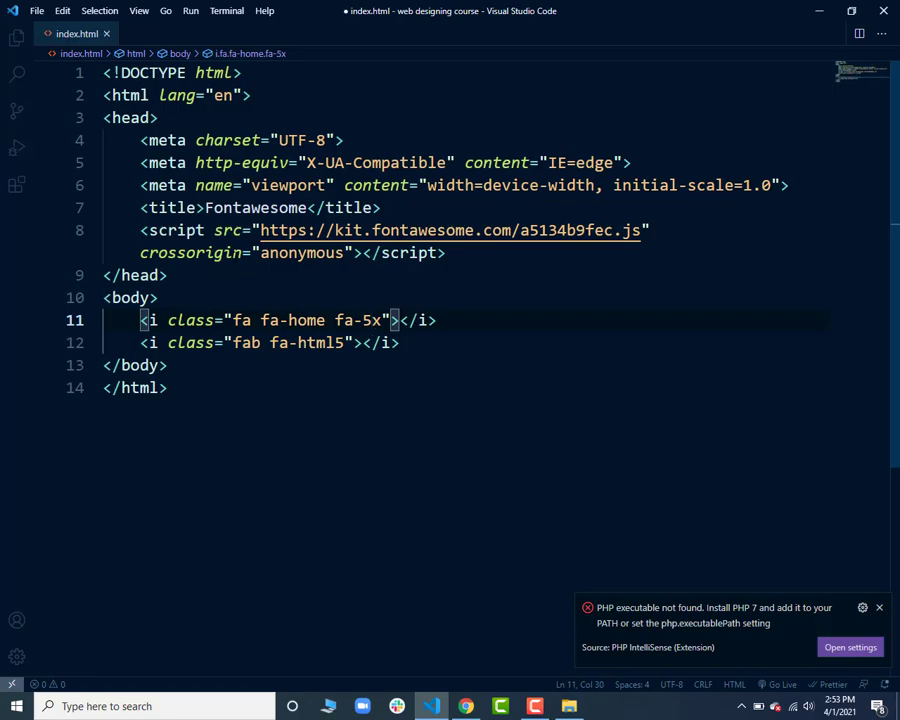
{"action": "key", "text": "alt+Tab"}
{"action": "key", "text": "ctrl+r"}
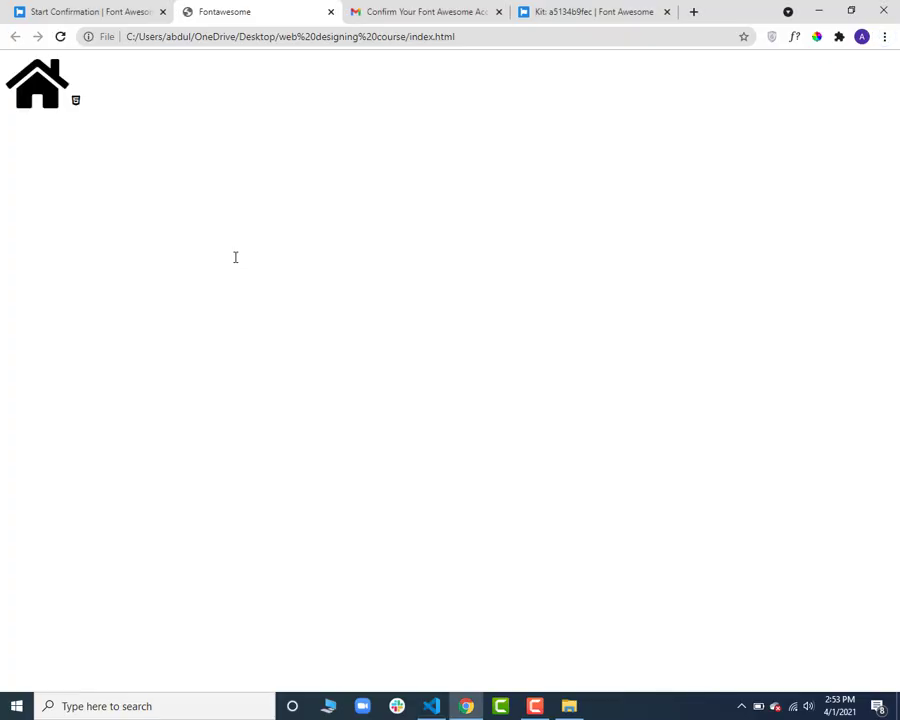
{"action": "key", "text": "alt+Tab"}
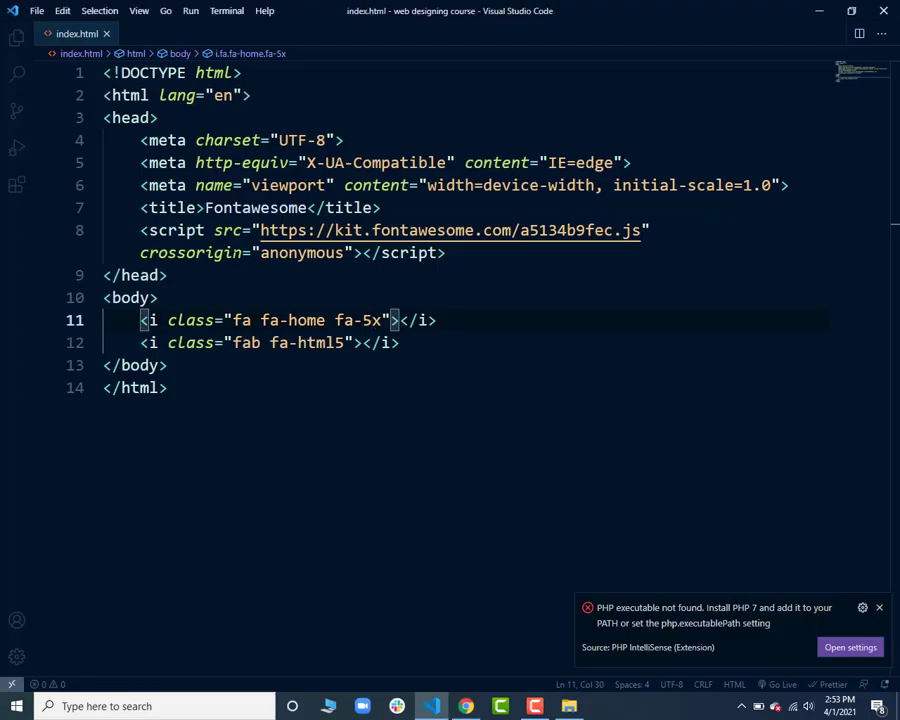
Step: Add an empty style attribute to the fa-html5 tag on line 12, undoing one misplaced on the home icon
{"action": "type", "text": "sty"}
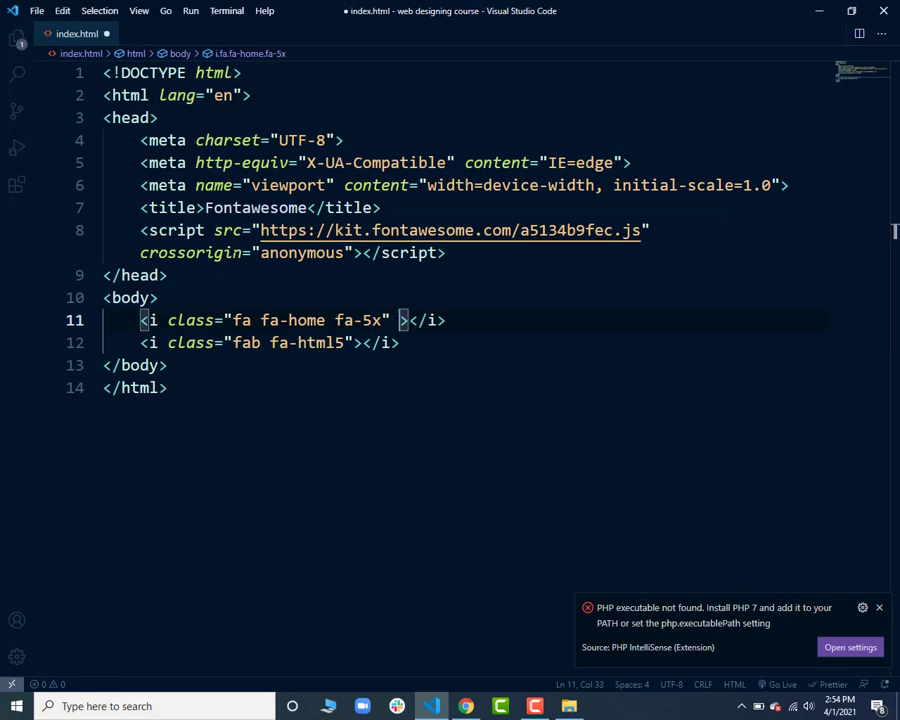
{"action": "key", "text": "Return"}
{"action": "key", "text": "Escape"}
{"action": "key", "text": "ctrl+z"}
{"action": "key", "text": "ctrl+z"}
{"action": "left_click", "coordinate": [364, 342]}
{"action": "type", "text": "sty"}
{"action": "key", "text": "Return"}
{"action": "key", "text": "ctrl+Left"}
{"action": "key", "text": "ctrl+Left"}
{"action": "key", "text": "ctrl+Left"}
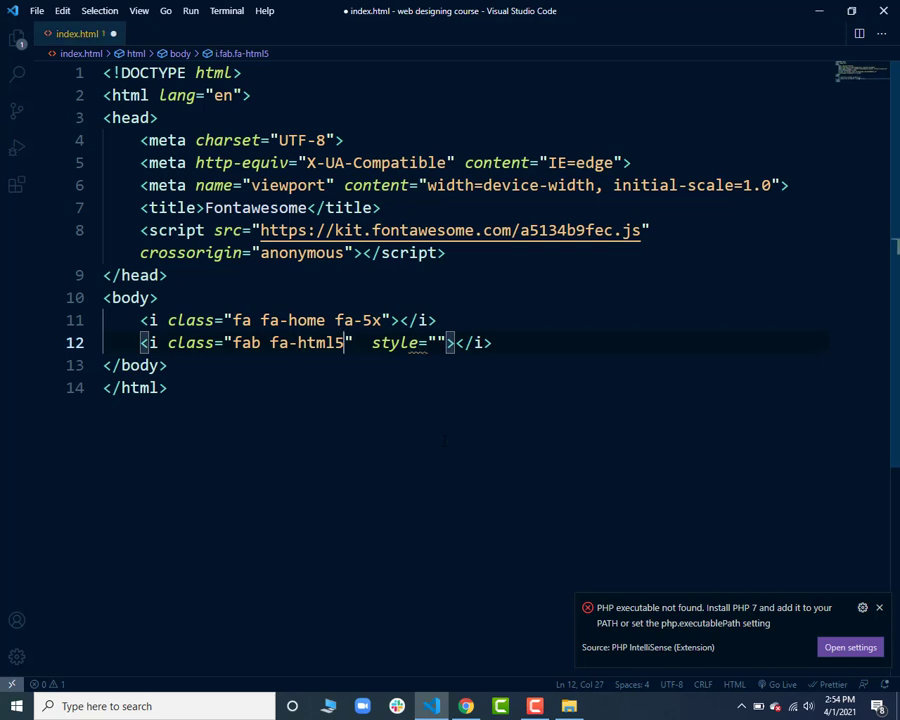
{"action": "key", "text": "Right"}
{"action": "key", "text": "Delete"}
{"action": "key", "text": "Right"}
{"action": "key", "text": "Right"}
{"action": "key", "text": "Right"}
{"action": "key", "text": "Right"}
{"action": "key", "text": "Right"}
{"action": "key", "text": "Right"}
{"action": "key", "text": "Right"}
{"action": "key", "text": "Right"}
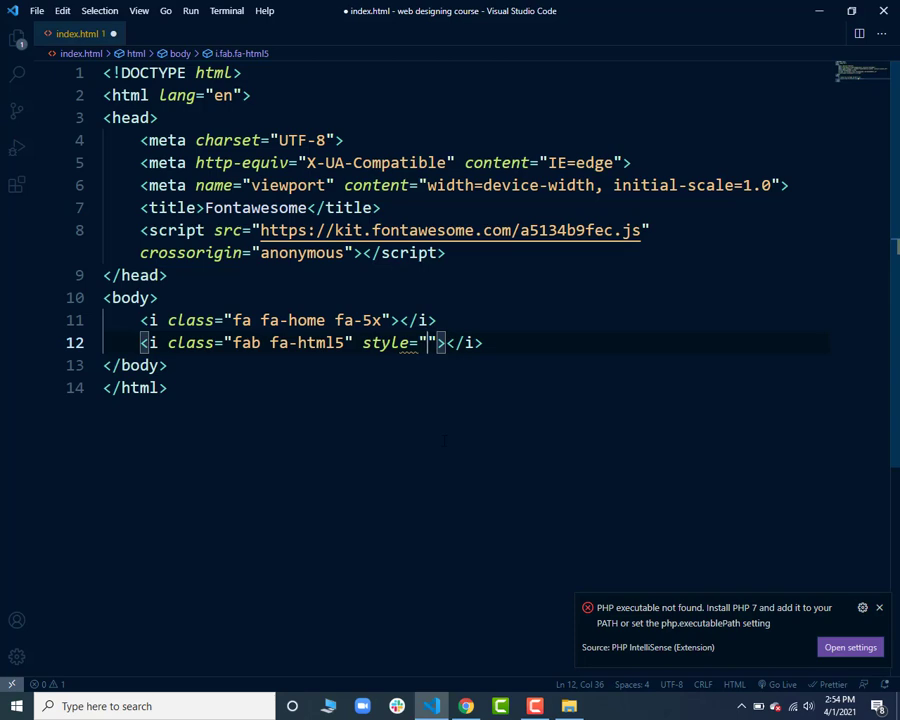
Step: Set the html5 icon's font-size to 100px, save, and reload Chrome
{"action": "type", "text": "fonts"}
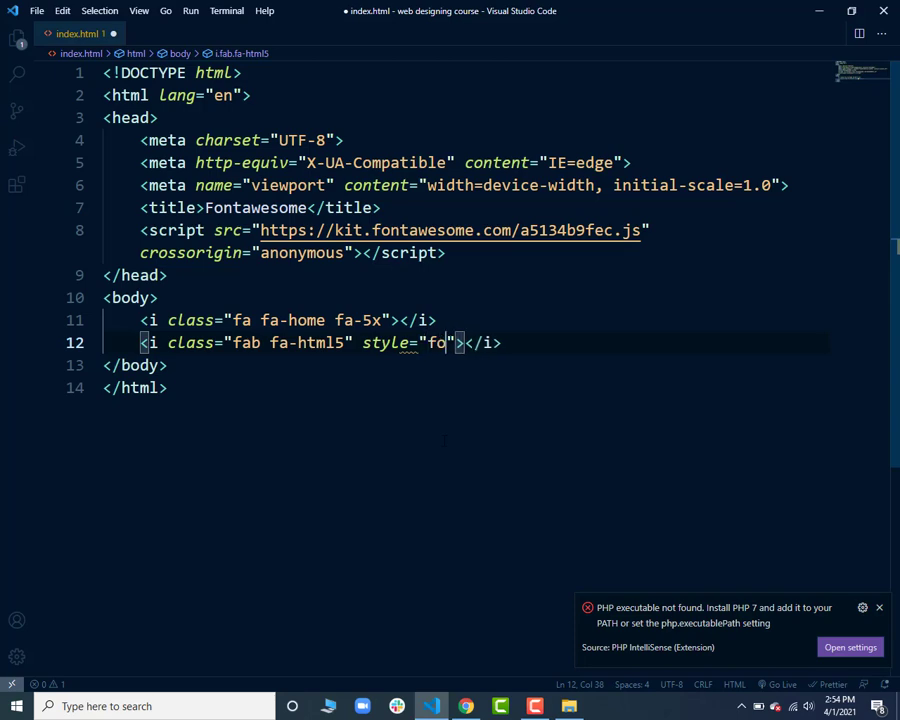
{"action": "key", "text": "Return"}
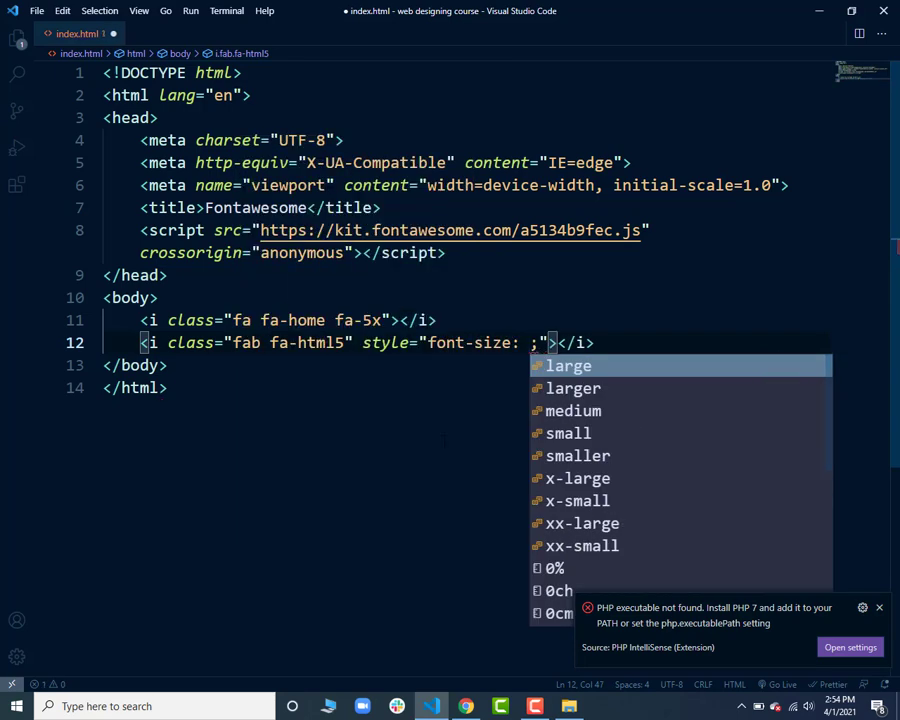
{"action": "type", "text": "100px"}
{"action": "key", "text": "ctrl+s"}
{"action": "key", "text": "alt+Tab"}
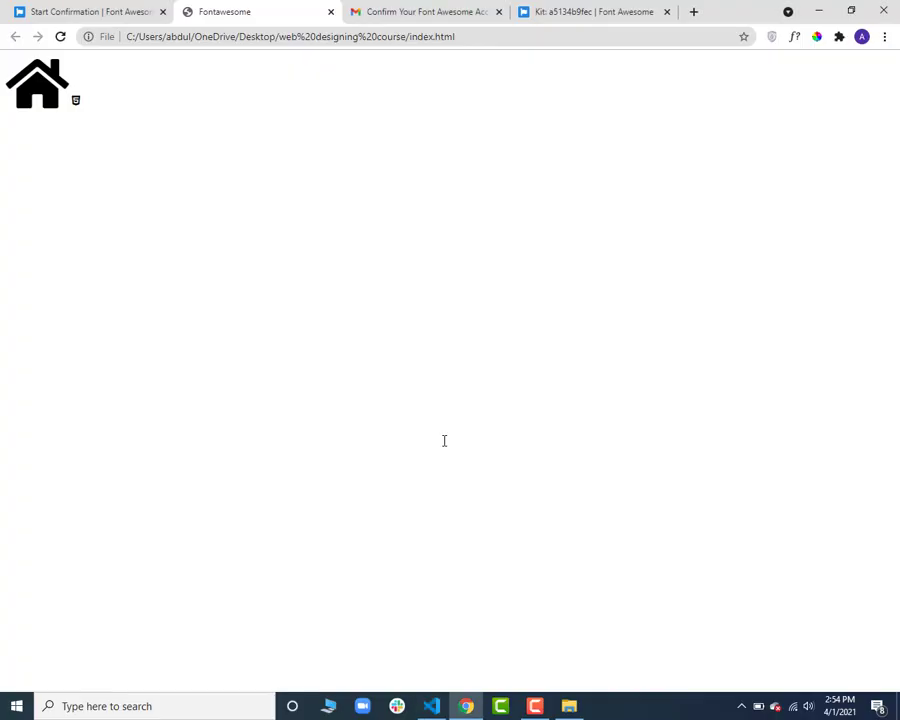
{"action": "left_click", "coordinate": [60, 37]}
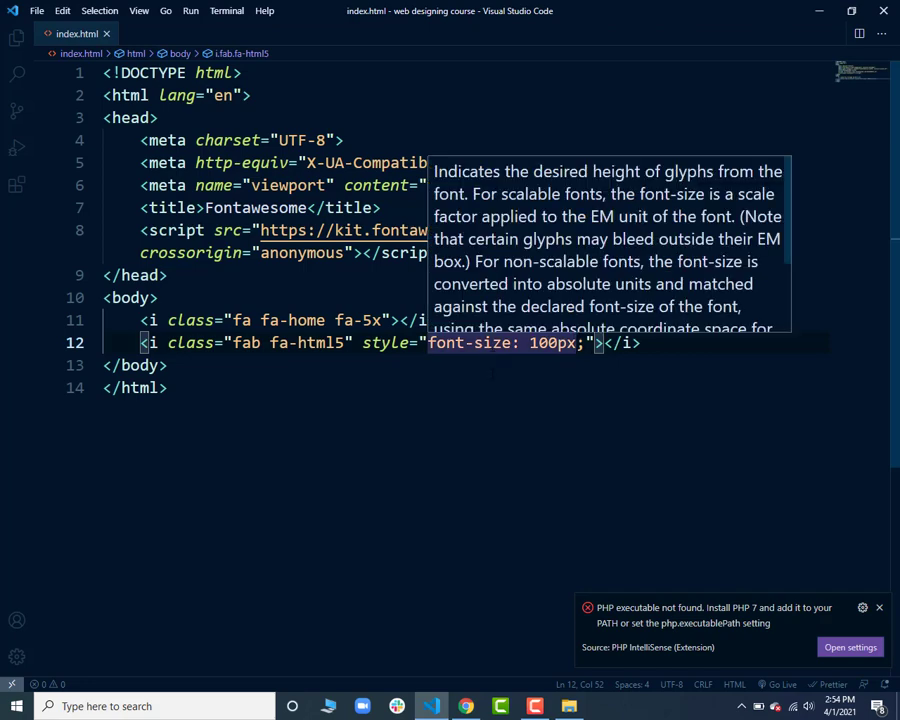
Step: Add color: blueviolet to the html5 icon's style, save, and reload to see it purple
{"action": "key", "text": "Right"}
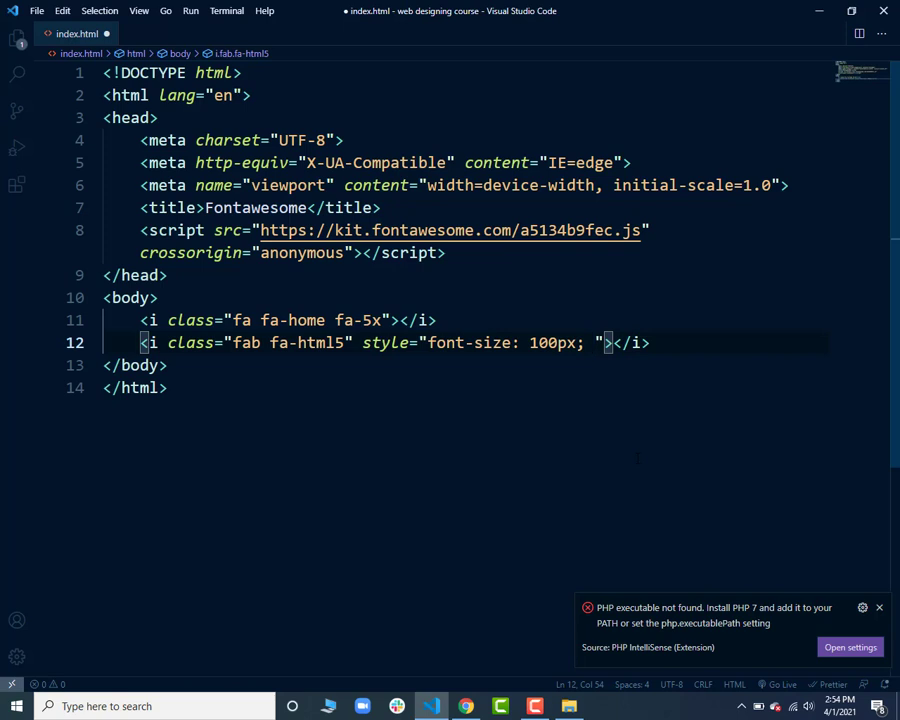
{"action": "type", "text": "color"}
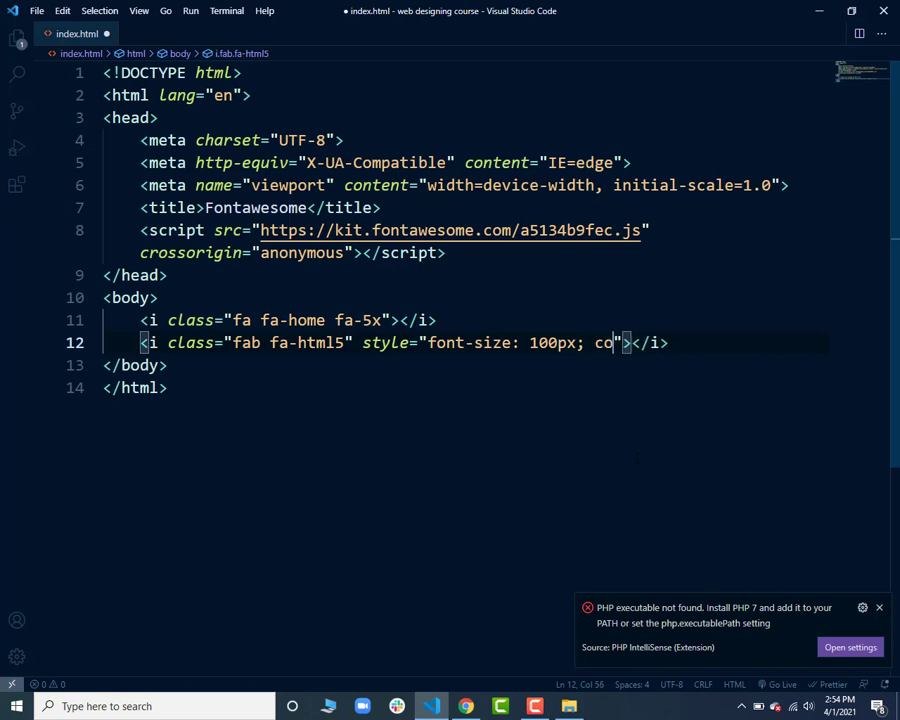
{"action": "key", "text": "Return"}
{"action": "type", "text": "bl"}
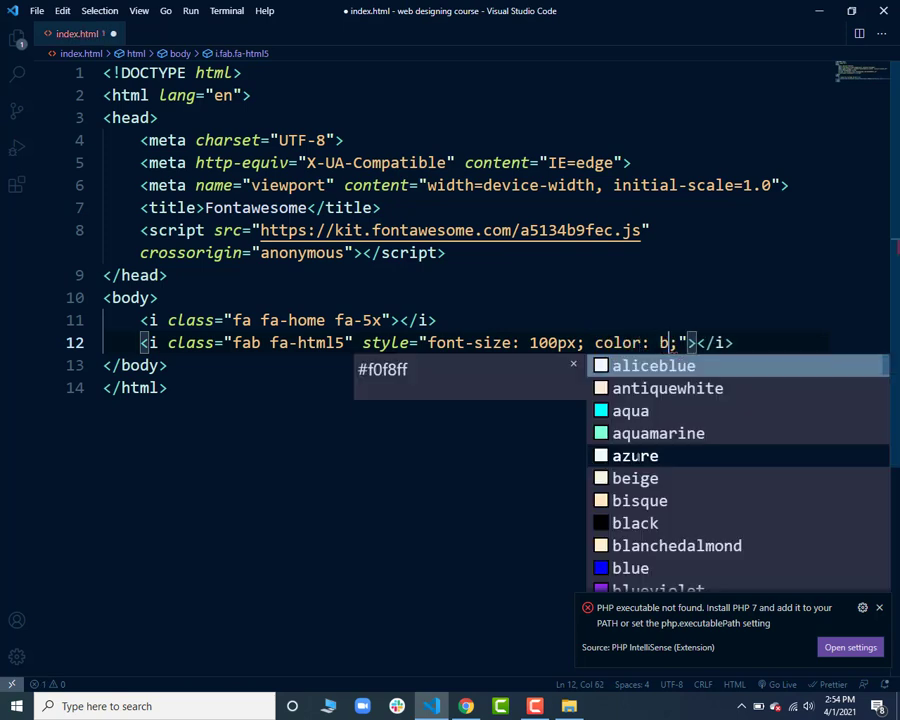
{"action": "key", "text": "Down"}
{"action": "key", "text": "Down"}
{"action": "key", "text": "Down"}
{"action": "key", "text": "Return"}
{"action": "key", "text": "ctrl+s"}
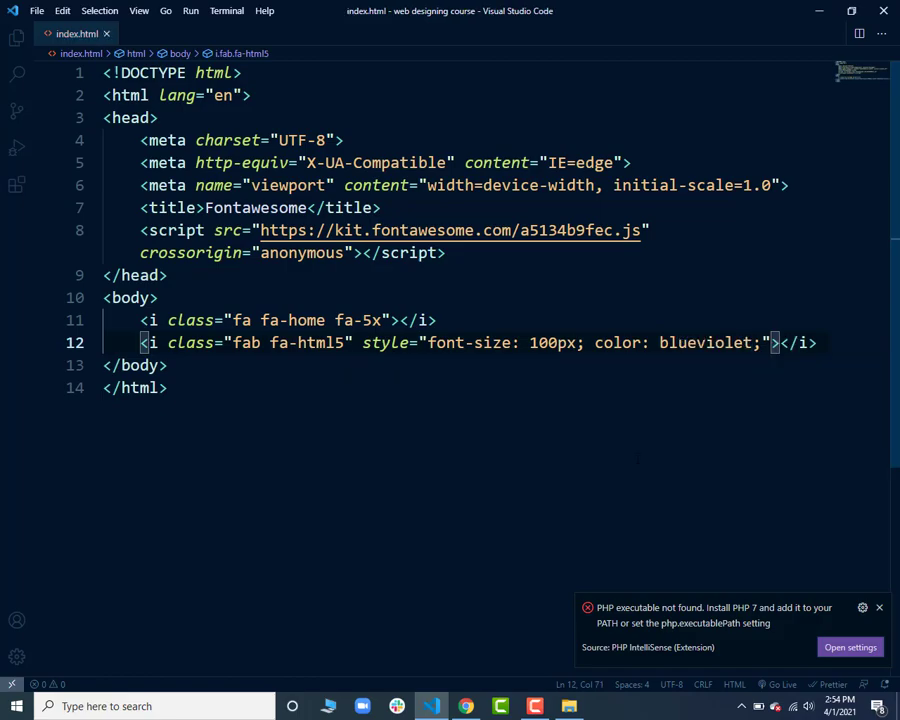
{"action": "key", "text": "alt+Tab"}
{"action": "key", "text": "ctrl+r"}
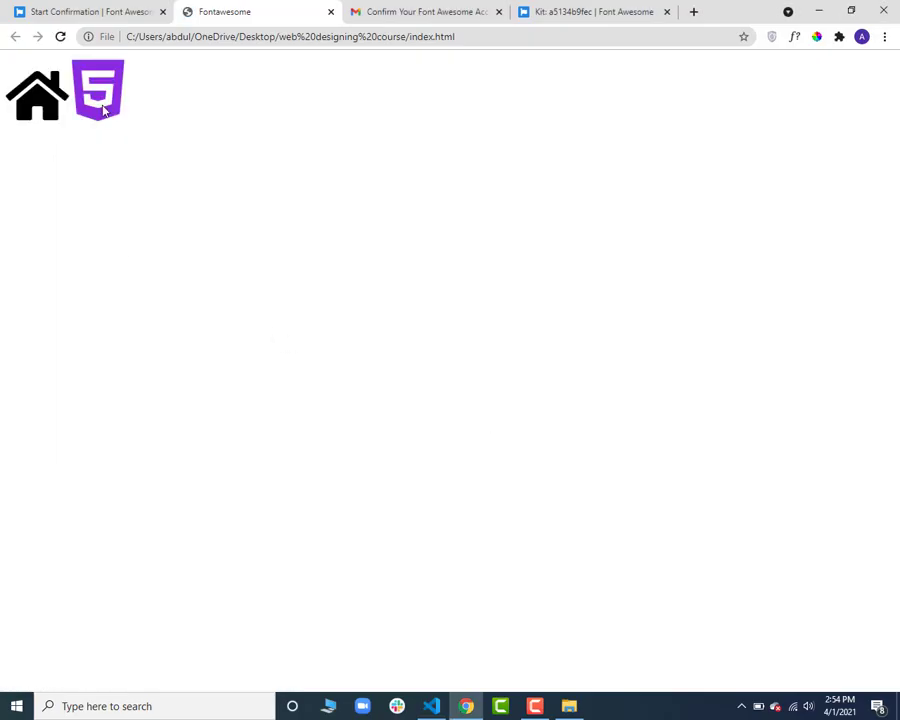
{"action": "key", "text": "alt+Tab"}
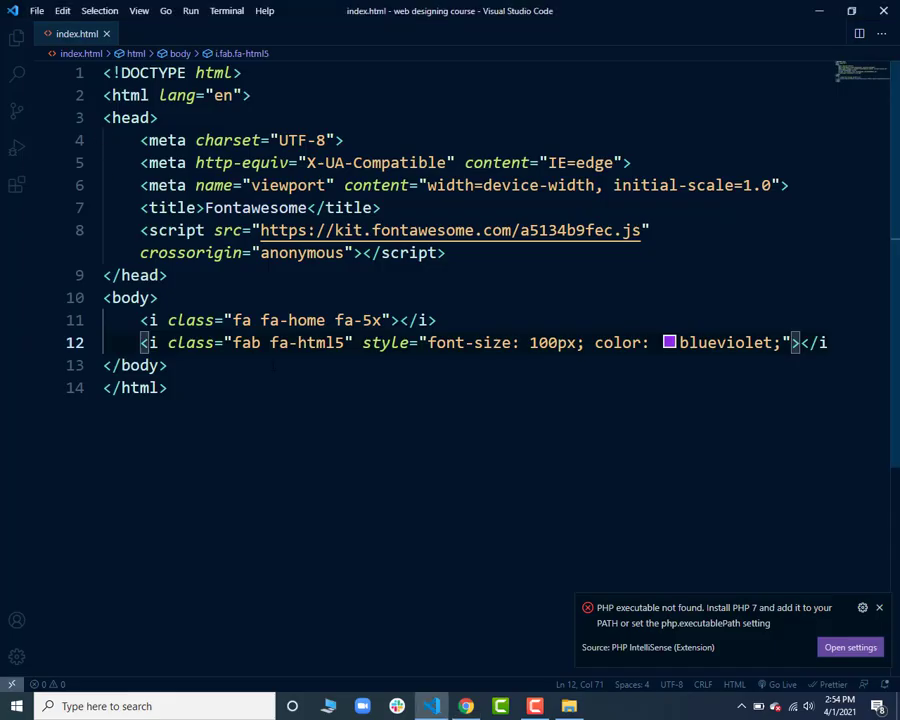
{"action": "key", "text": "Right"}
Step: Append background-color: tomato to the html5 icon's style, save, and view it in Chrome
{"action": "type", "text": "bac"}
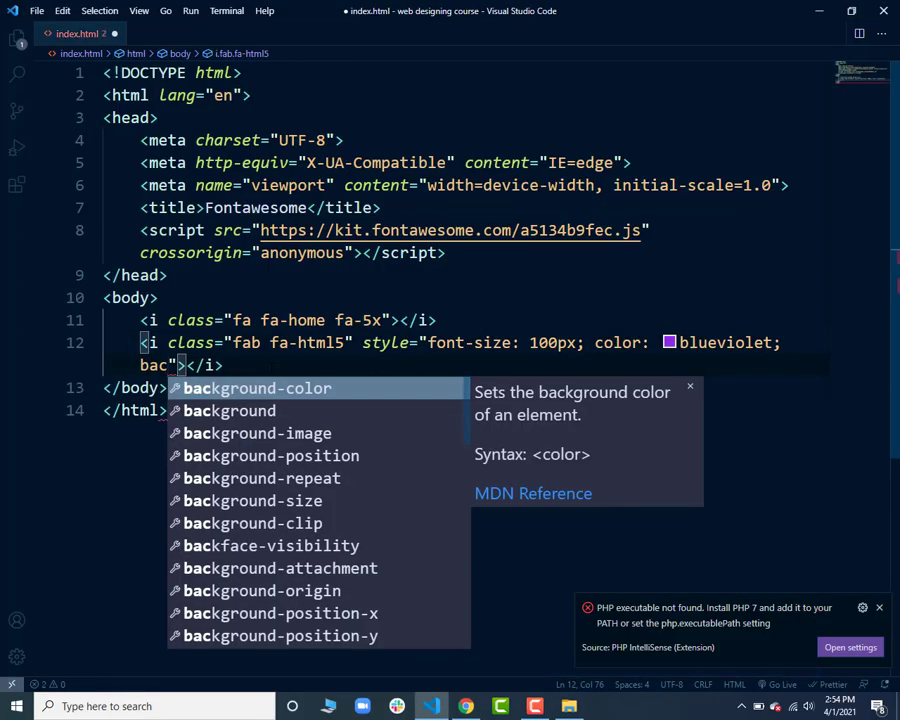
{"action": "key", "text": "Return"}
{"action": "type", "text": "tomato"}
{"action": "key", "text": "ctrl+s"}
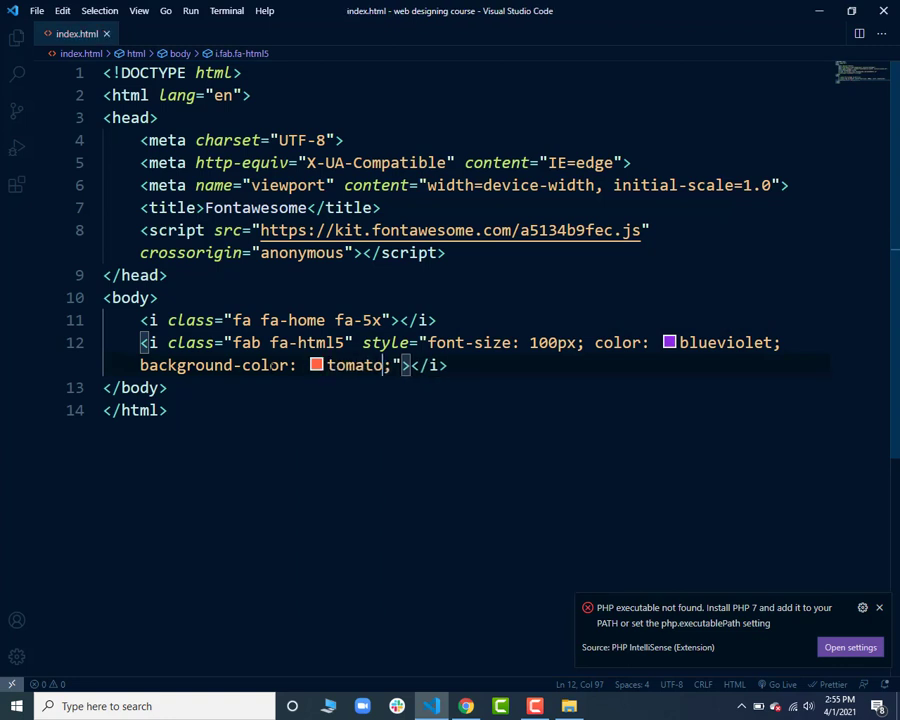
{"action": "key", "text": "alt+Tab"}
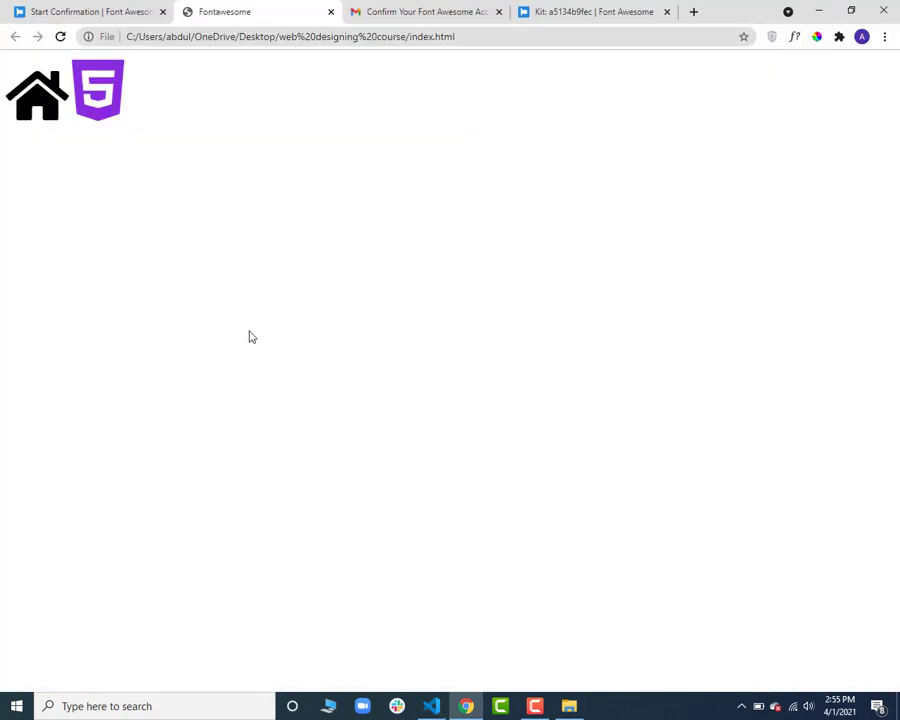
{"action": "key", "text": "ctrl+r"}
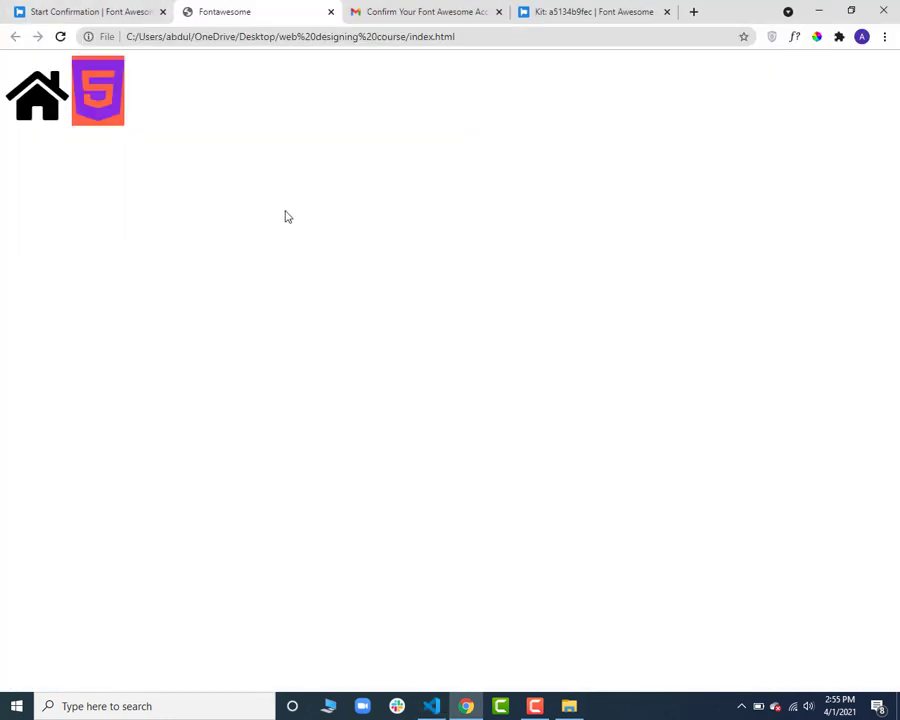
{"action": "key", "text": "alt+Tab"}
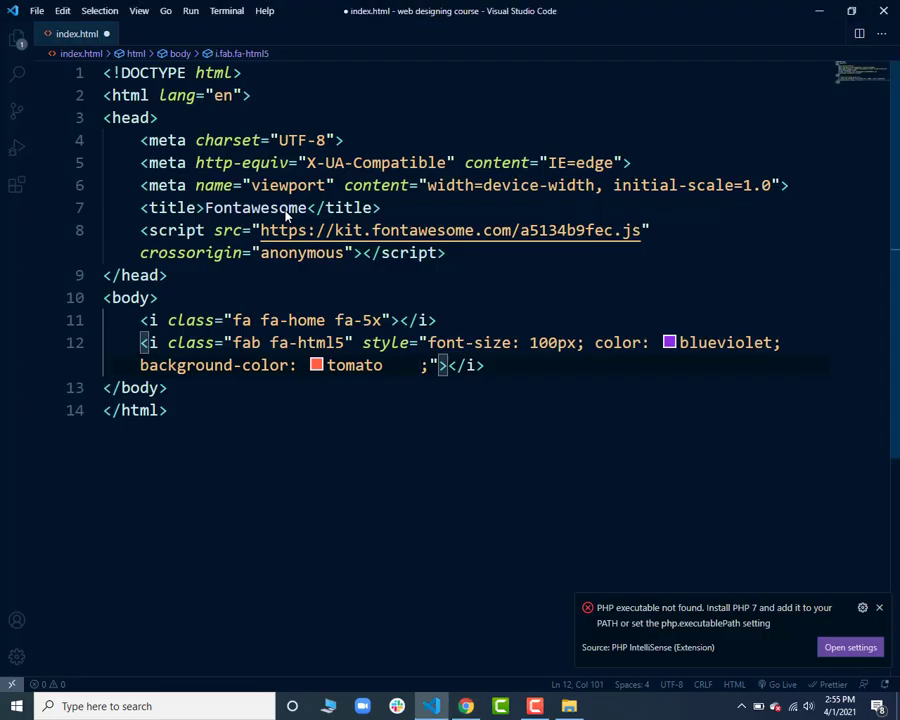
Step: Delete the background-color declaration, save, and reload so the purple icon has no background
{"action": "key", "text": "Delete"}
{"action": "key", "text": "Delete"}
{"action": "key", "text": "Delete"}
{"action": "key", "text": "Delete"}
{"action": "key", "text": "Delete"}
{"action": "key", "text": "BackSpace"}
{"action": "key", "text": "BackSpace"}
{"action": "key", "text": "BackSpace"}
{"action": "key", "text": "BackSpace"}
{"action": "key", "text": "BackSpace"}
{"action": "key", "text": "BackSpace"}
{"action": "key", "text": "BackSpace"}
{"action": "key", "text": "BackSpace"}
{"action": "key", "text": "BackSpace"}
{"action": "key", "text": "BackSpace"}
{"action": "key", "text": "BackSpace"}
{"action": "key", "text": "BackSpace"}
{"action": "key", "text": "BackSpace"}
{"action": "key", "text": "BackSpace"}
{"action": "key", "text": "BackSpace"}
{"action": "key", "text": "BackSpace"}
{"action": "key", "text": "BackSpace"}
{"action": "key", "text": "BackSpace"}
{"action": "key", "text": "BackSpace"}
{"action": "key", "text": "BackSpace"}
{"action": "key", "text": "BackSpace"}
{"action": "key", "text": "ctrl+s"}
{"action": "key", "text": "alt+Tab"}
{"action": "key", "text": "ctrl+r"}
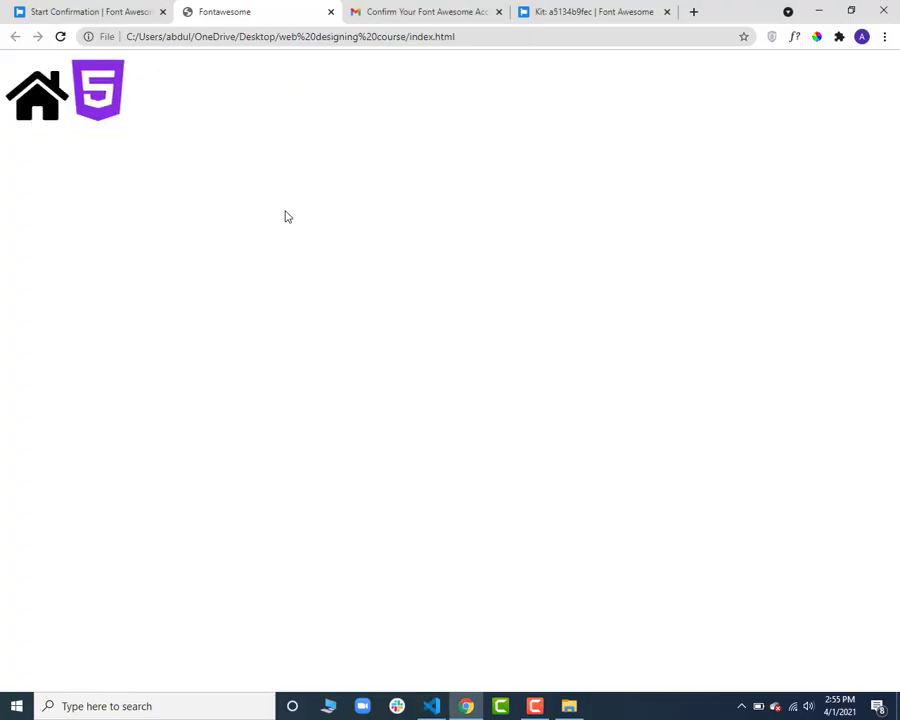
{"action": "key", "text": "alt+Tab"}
{"action": "key", "text": "alt+Tab"}
{"action": "key", "text": "alt+Tab"}
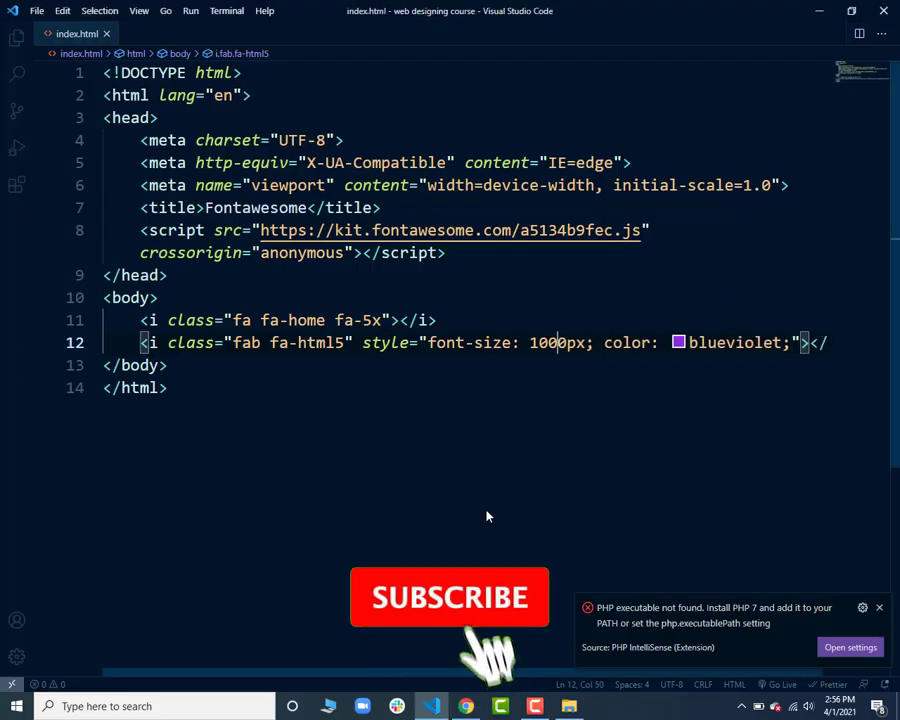